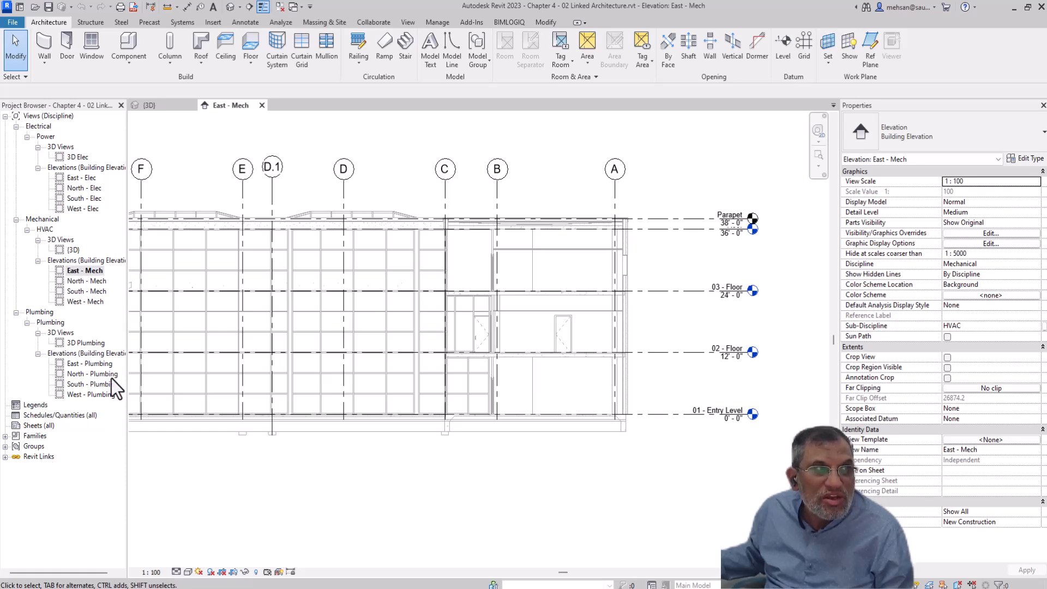
- Check how the linked architecture model is listed in the Revit Links visibility overrides of the East - Mech elevation
{"action": "left_click", "coordinate": [213, 22]}
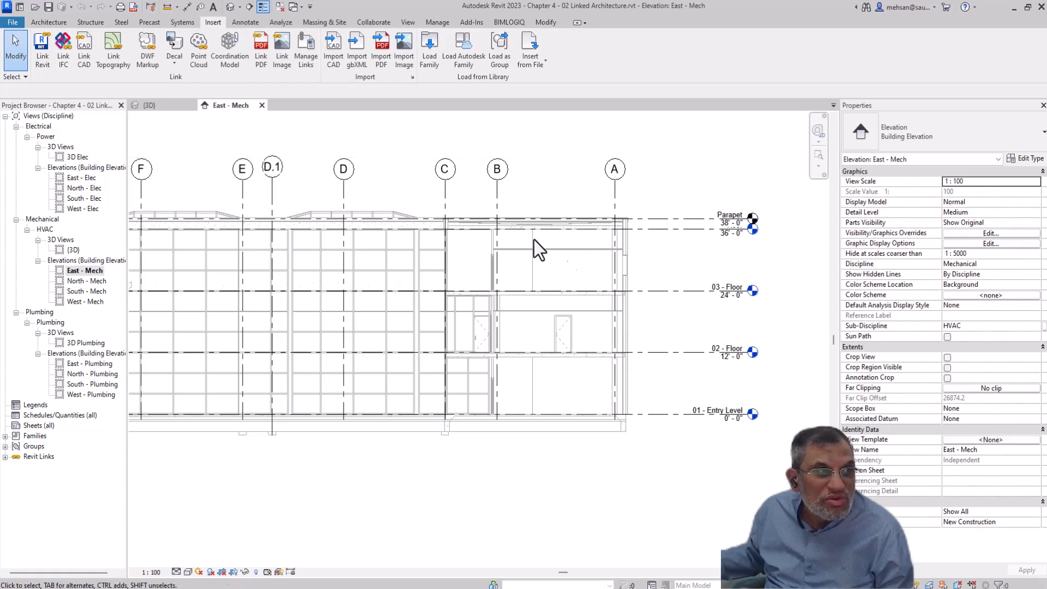
{"action": "left_click", "coordinate": [44, 458]}
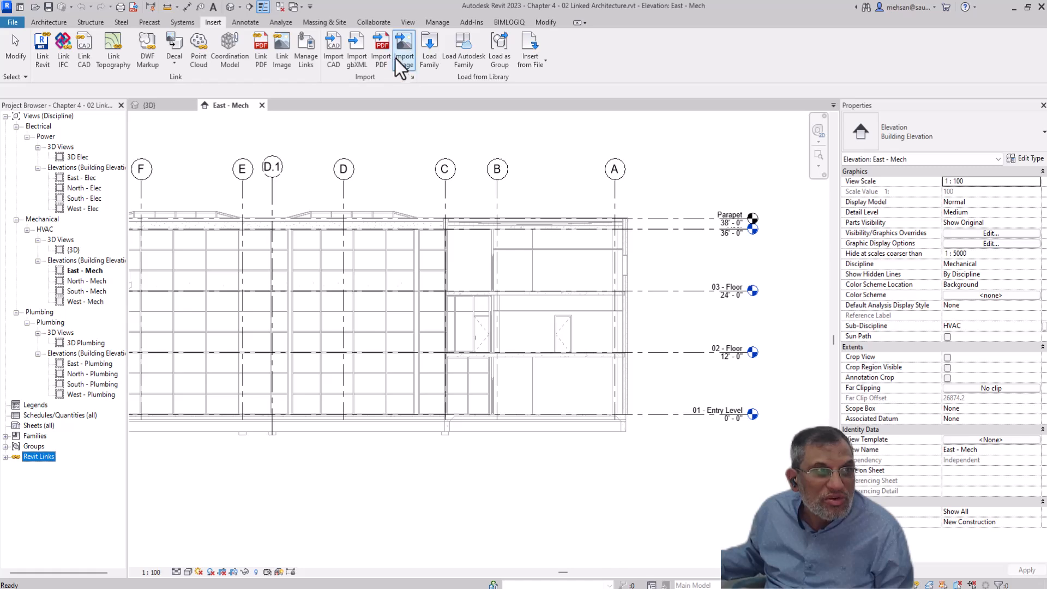
{"action": "left_click", "coordinate": [408, 23]}
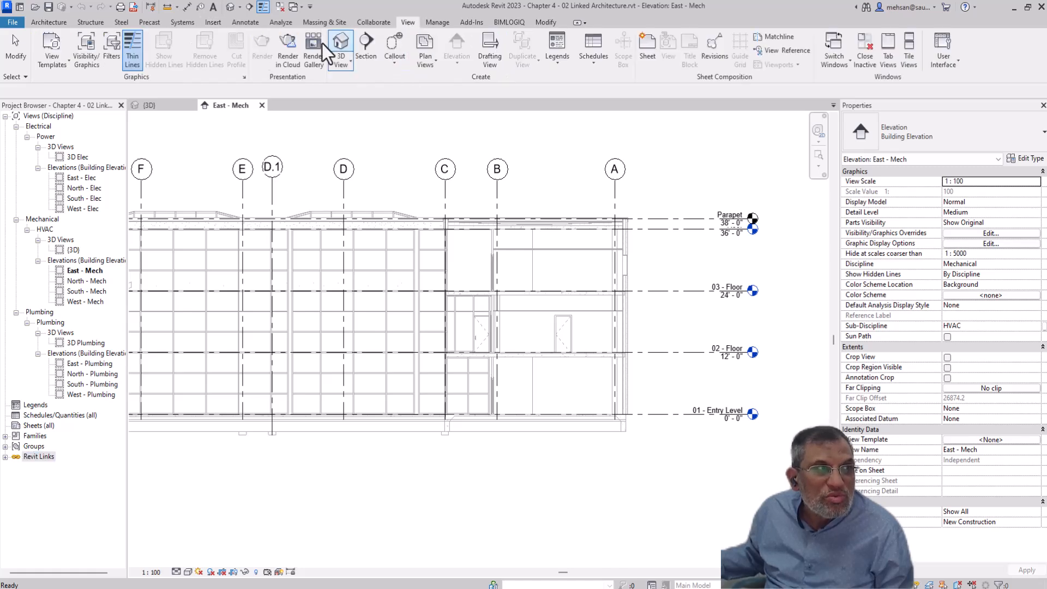
{"action": "left_click", "coordinate": [82, 59]}
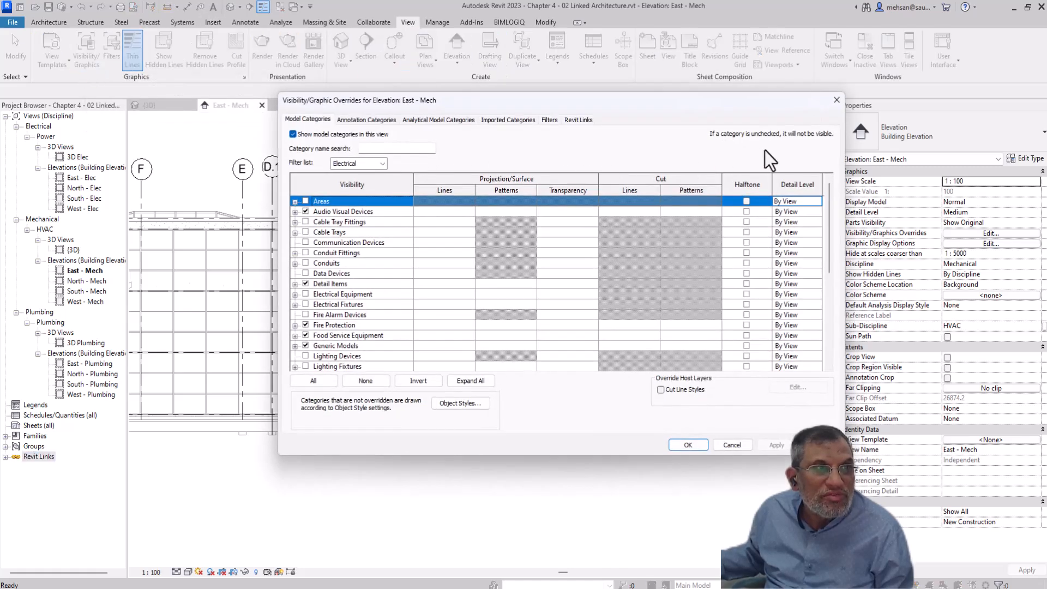
{"action": "left_click", "coordinate": [577, 120]}
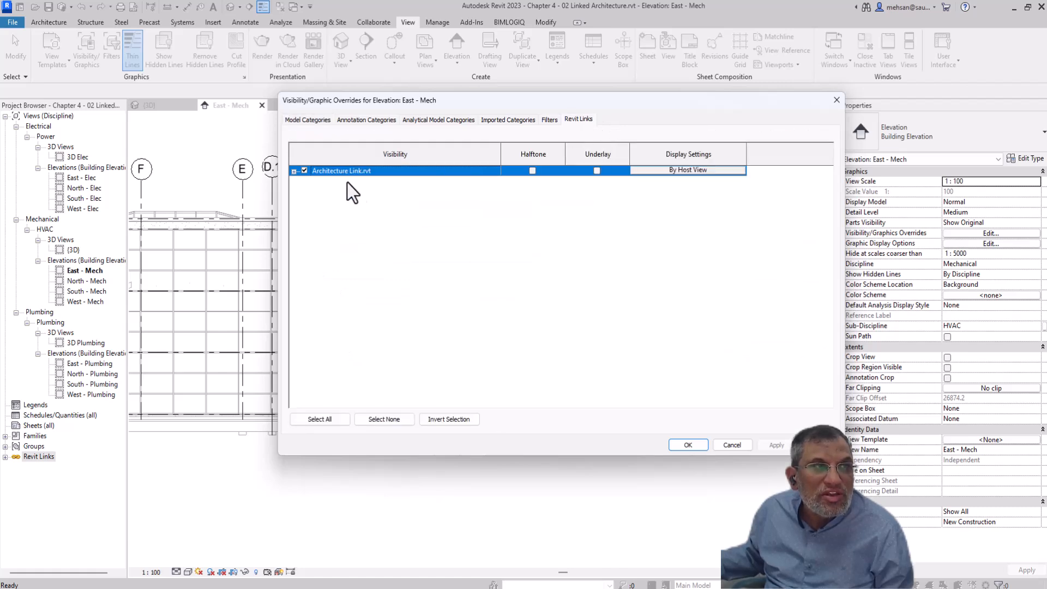
{"action": "left_click", "coordinate": [836, 101]}
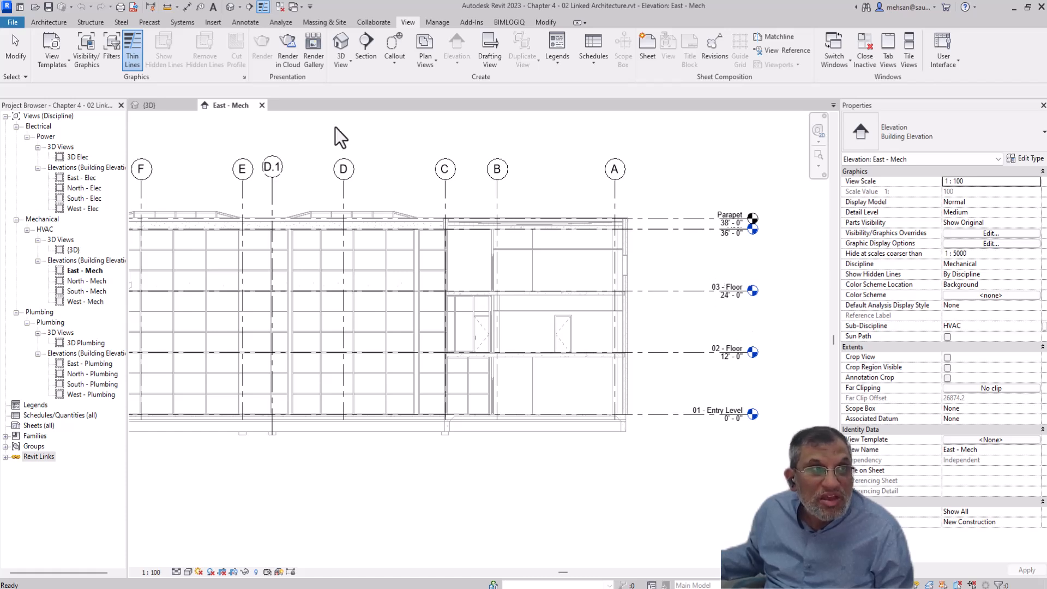
{"action": "left_click", "coordinate": [372, 23]}
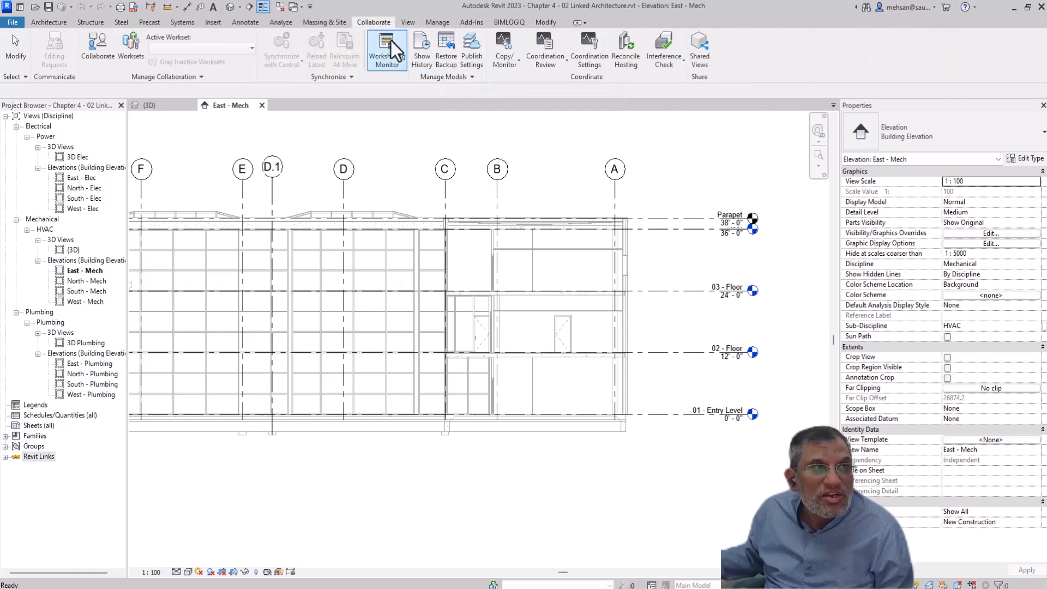
{"action": "left_click", "coordinate": [515, 63]}
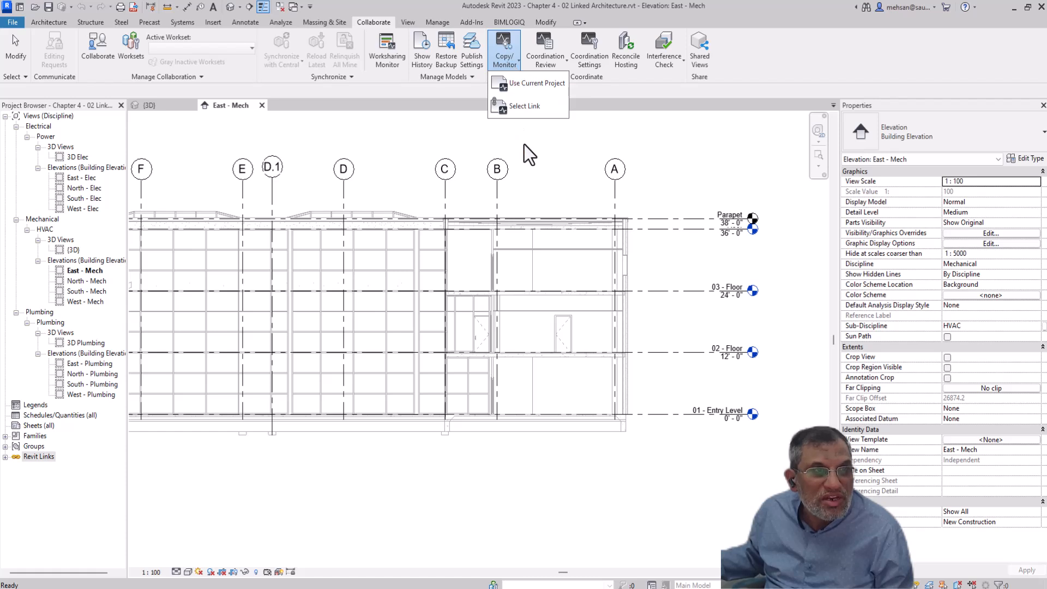
{"action": "left_click", "coordinate": [522, 107]}
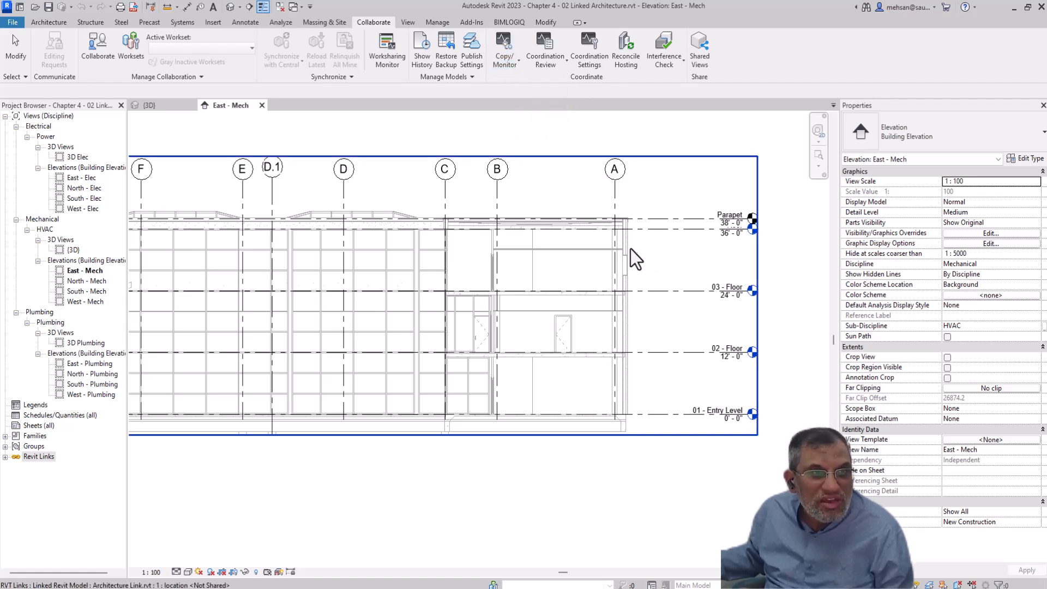
{"action": "key", "text": "Escape"}
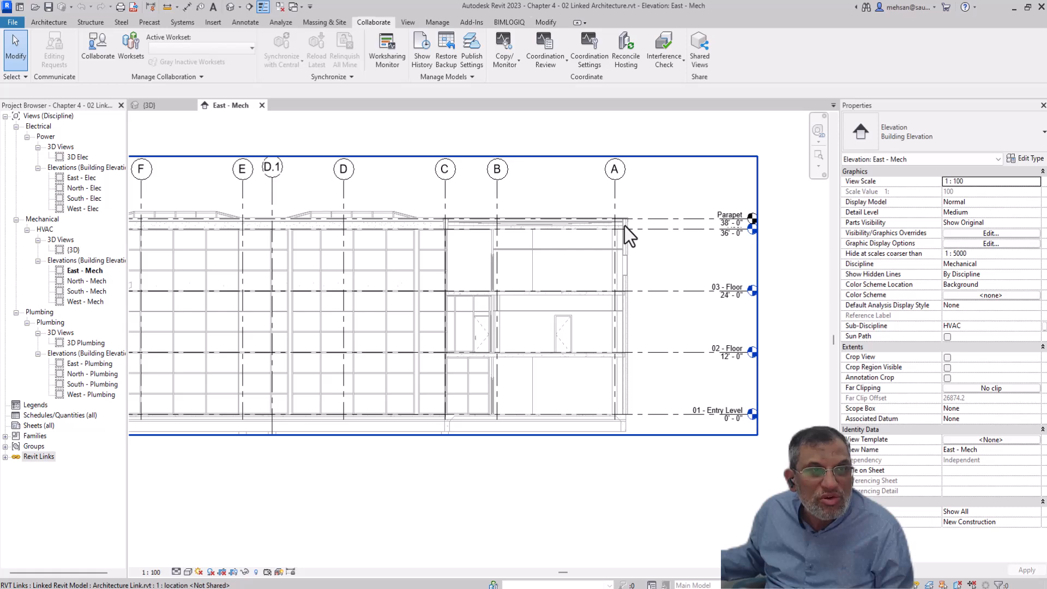
- Inspect the type properties of the linked architecture model in the elevation
{"action": "left_click", "coordinate": [624, 226]}
{"action": "left_click", "coordinate": [1026, 160]}
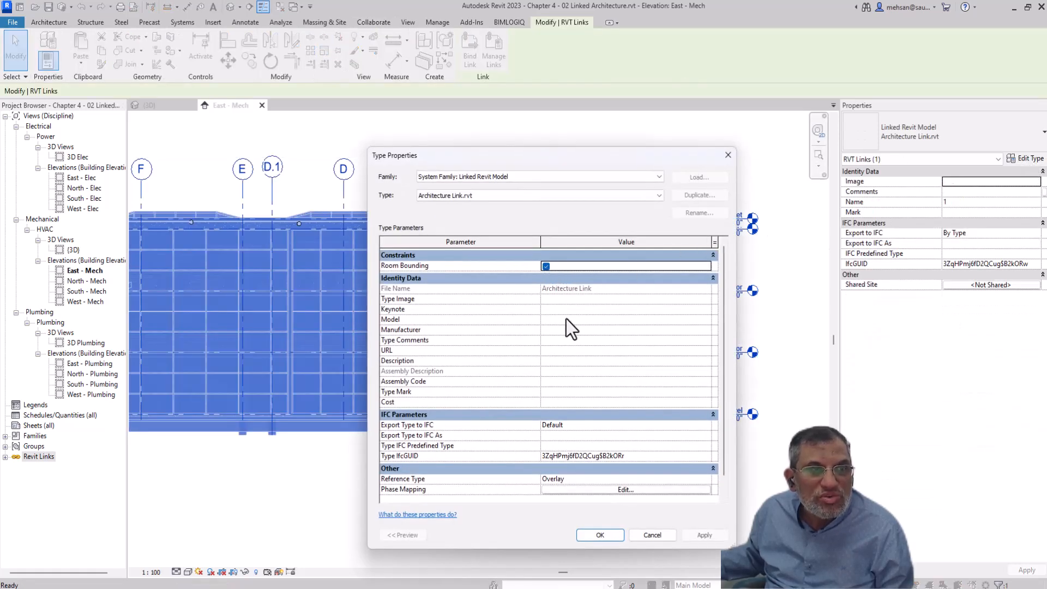
{"action": "left_click", "coordinate": [600, 535]}
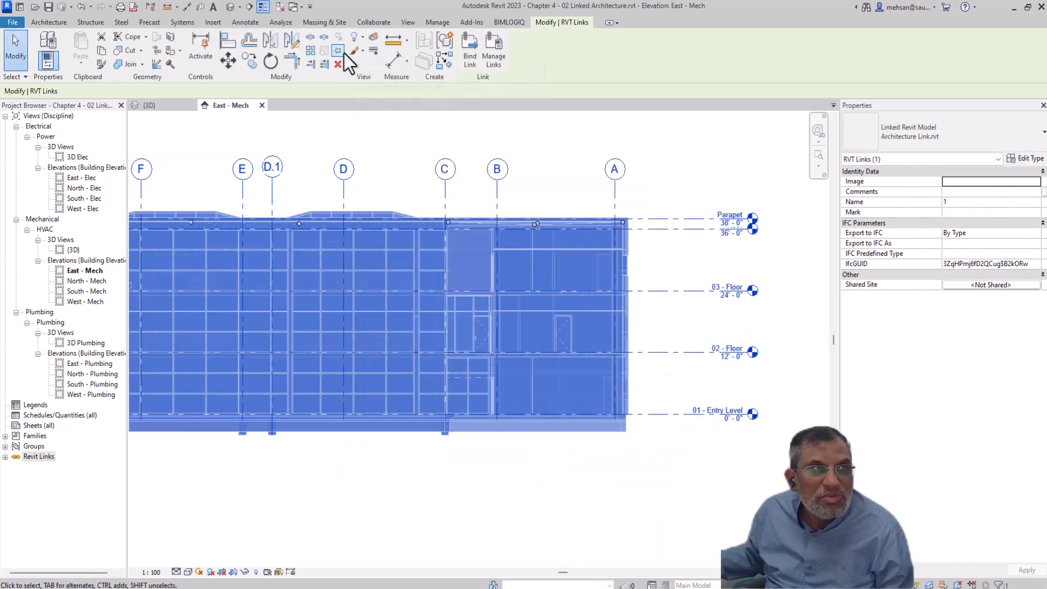
{"action": "left_click", "coordinate": [633, 239]}
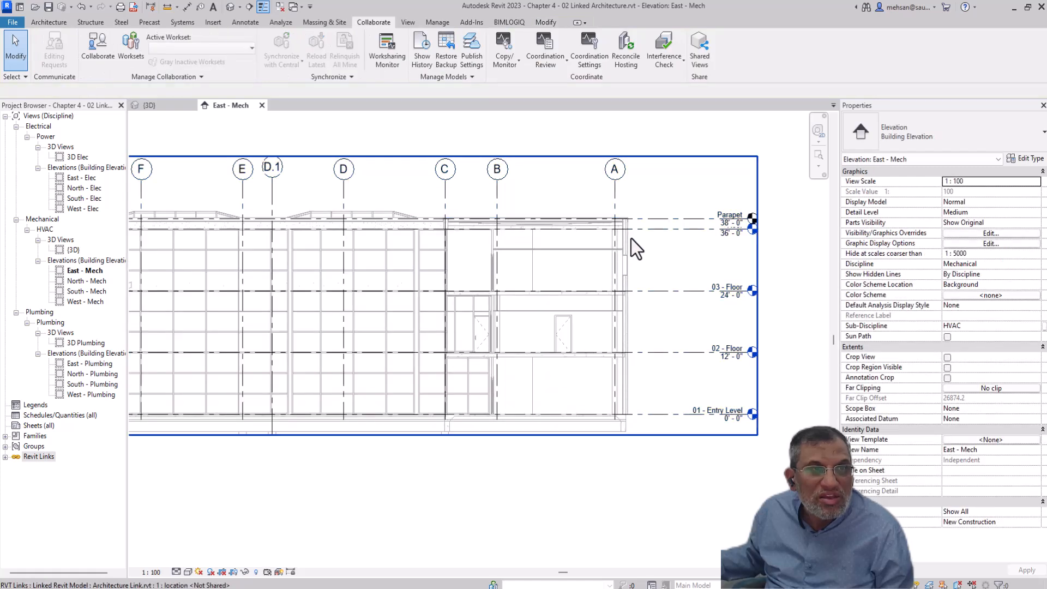
- Start Copy/Monitor on the linked architecture model using the Select Link option
{"action": "left_click", "coordinate": [512, 67]}
{"action": "left_click", "coordinate": [519, 105]}
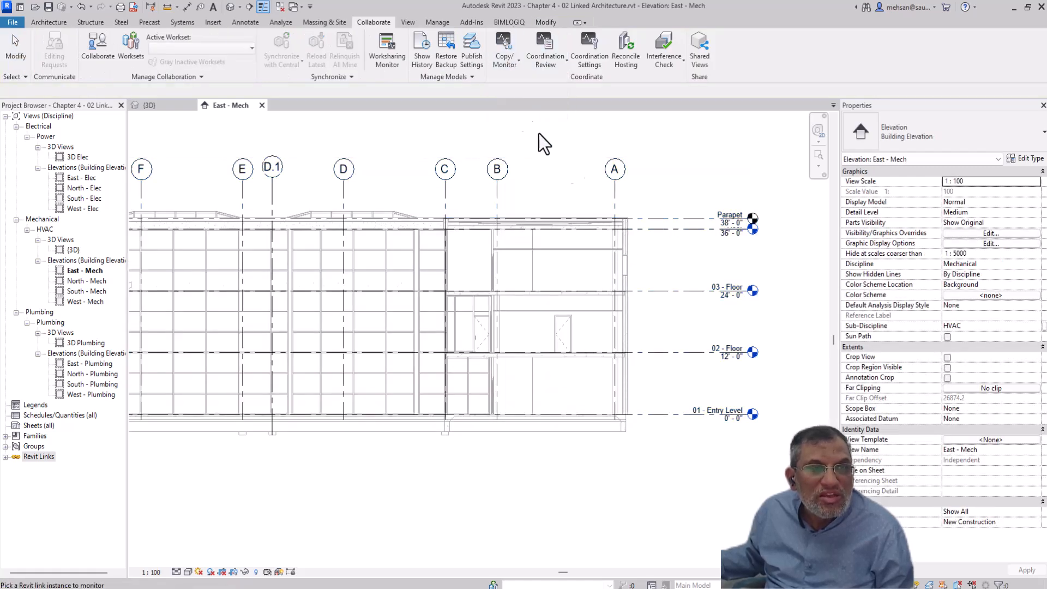
{"action": "left_click", "coordinate": [660, 221]}
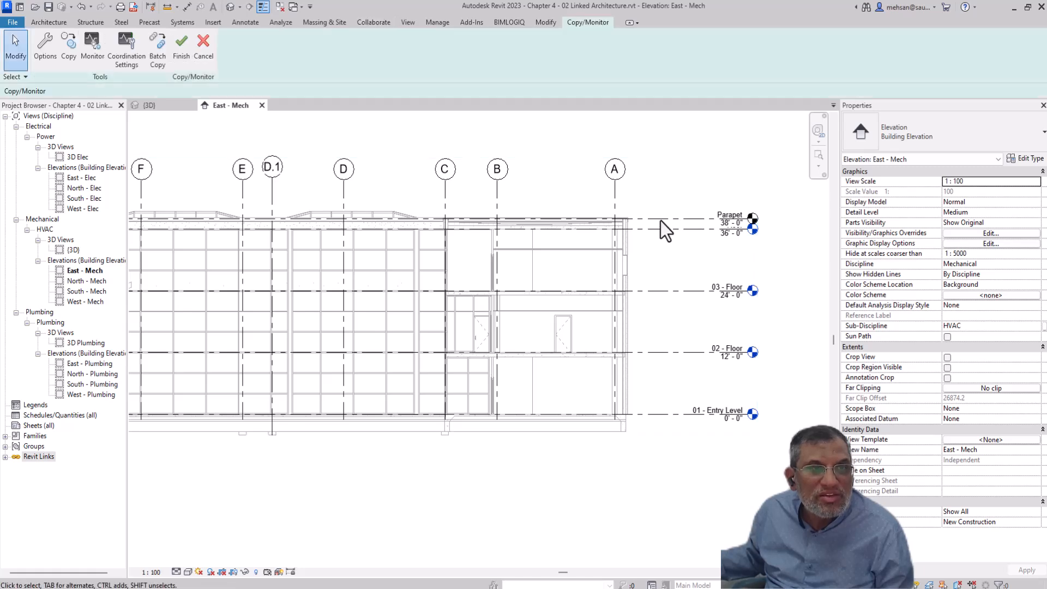
- Review the Copy/Monitor options for levels, grids, columns, walls and floors without changing them
{"action": "left_click", "coordinate": [42, 60]}
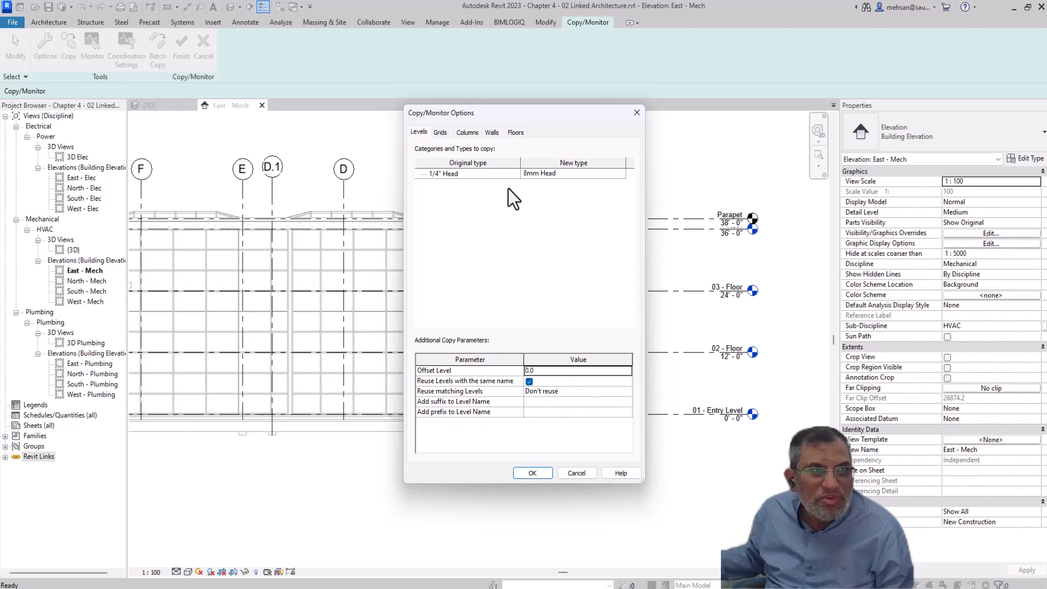
{"action": "left_click", "coordinate": [440, 134]}
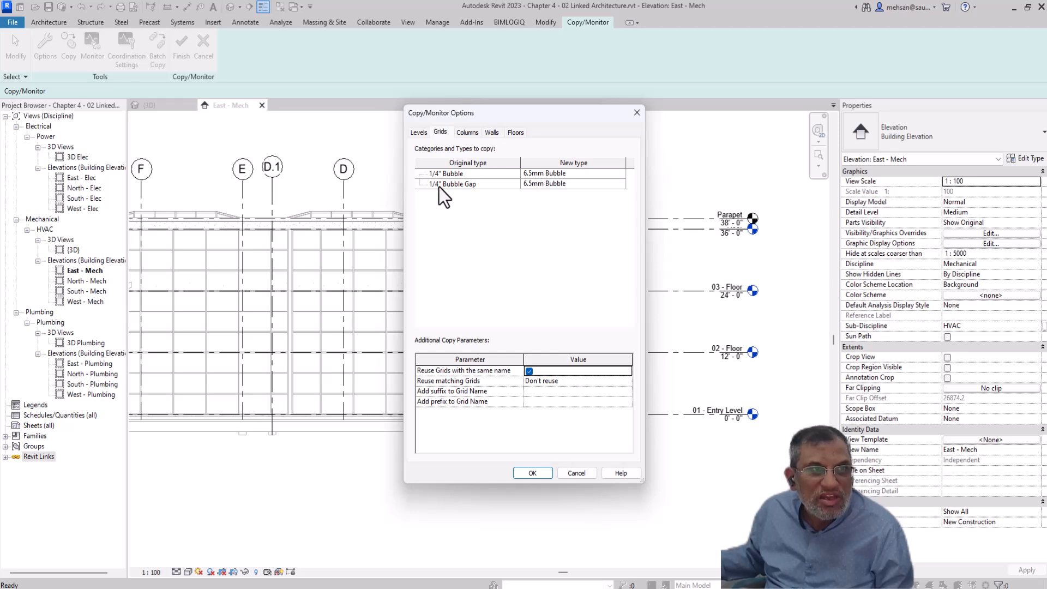
{"action": "left_click", "coordinate": [467, 134]}
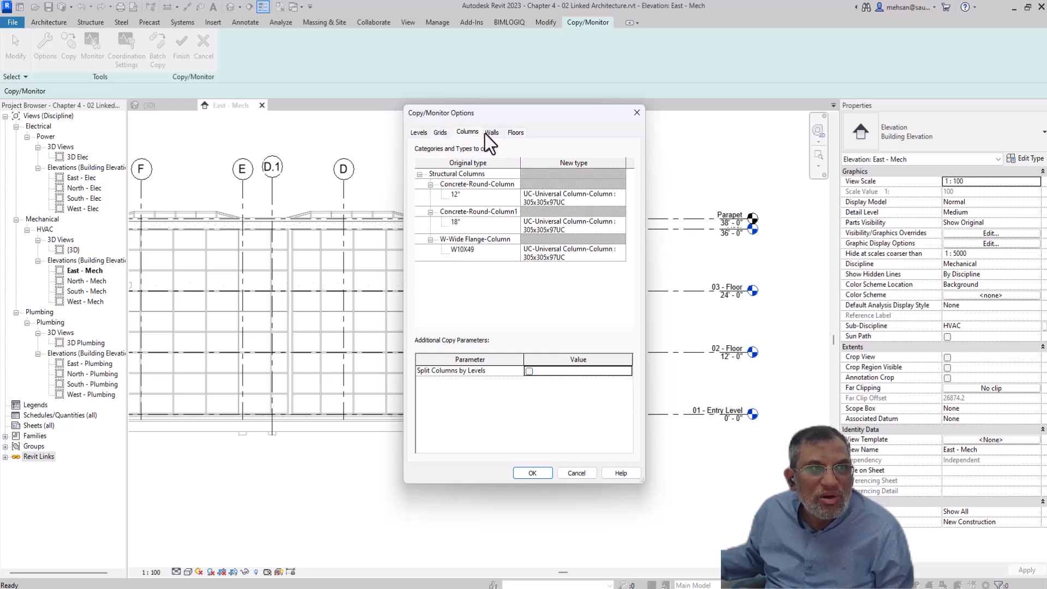
{"action": "left_click", "coordinate": [491, 132]}
{"action": "left_click", "coordinate": [513, 132]}
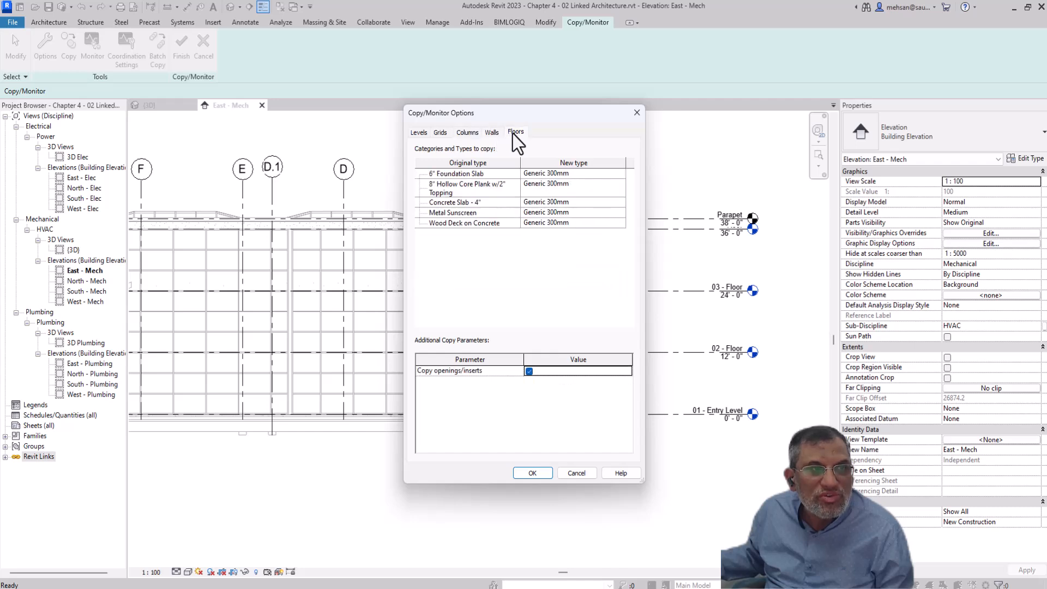
{"action": "left_click", "coordinate": [636, 112]}
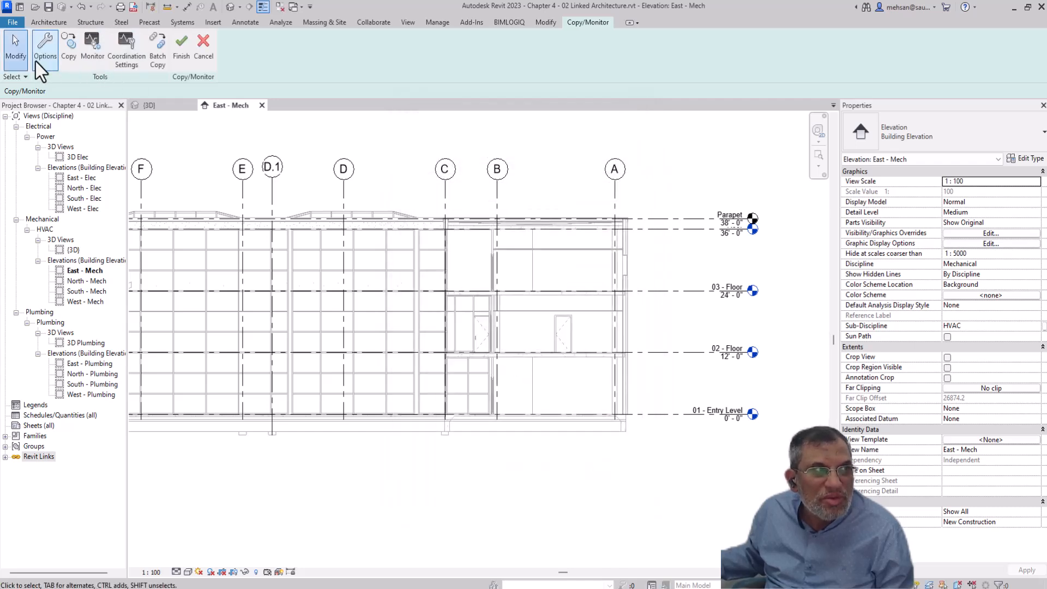
{"action": "left_click", "coordinate": [68, 55]}
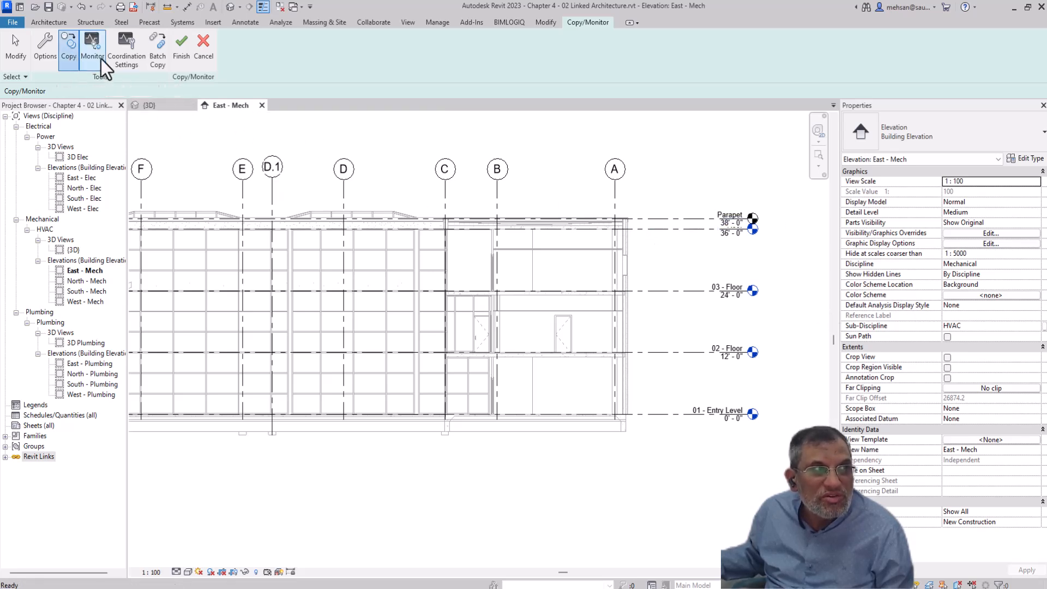
{"action": "key", "text": "Escape"}
{"action": "left_click", "coordinate": [96, 56]}
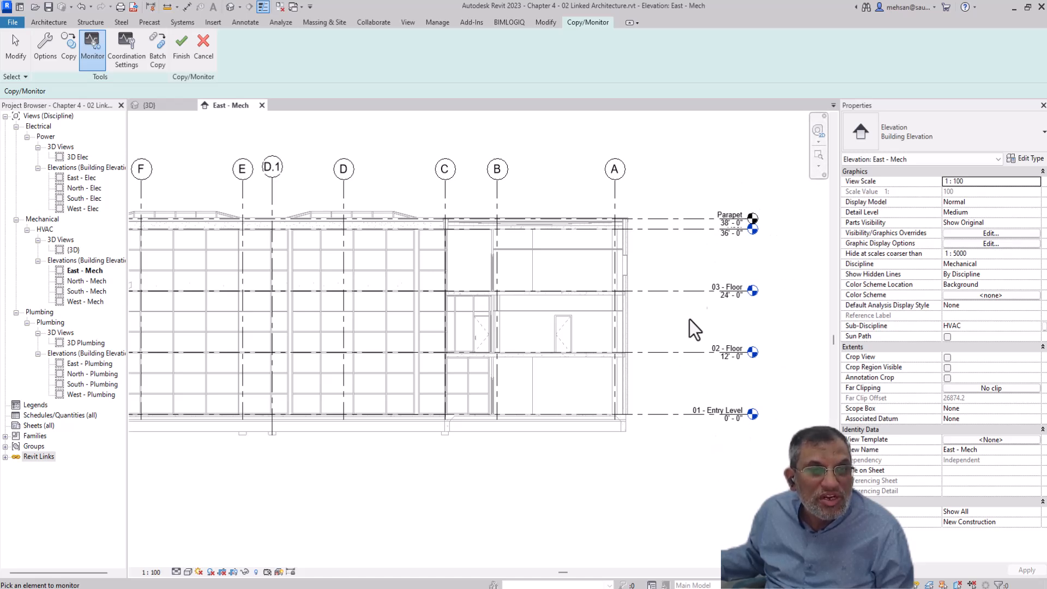
- Try to copy the linked levels with a multiple selection filtered to Levels, finishing the whole Copy/Monitor session
{"action": "left_click", "coordinate": [67, 56]}
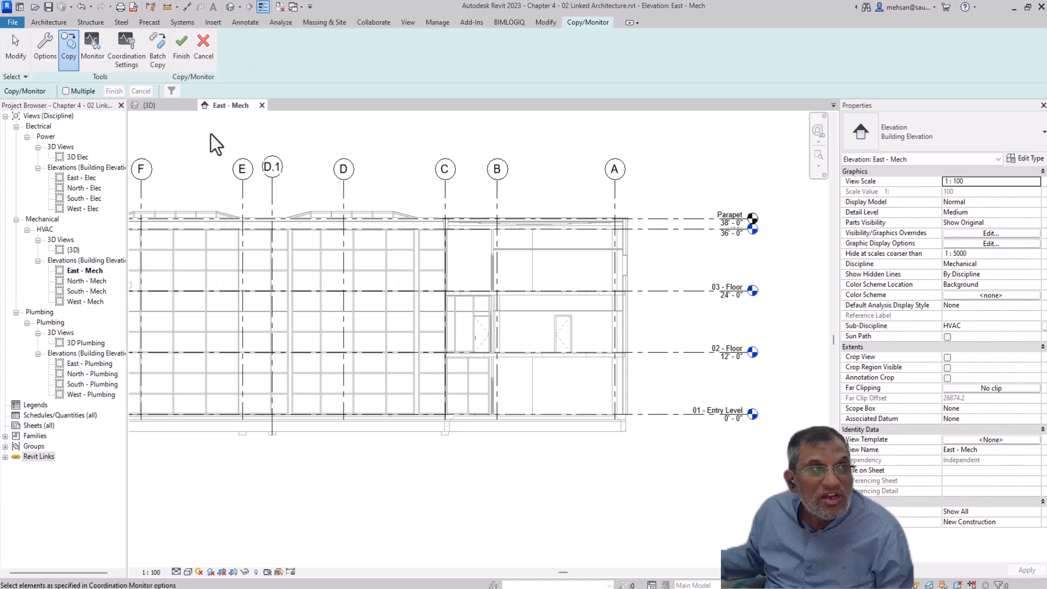
{"action": "left_click", "coordinate": [66, 91]}
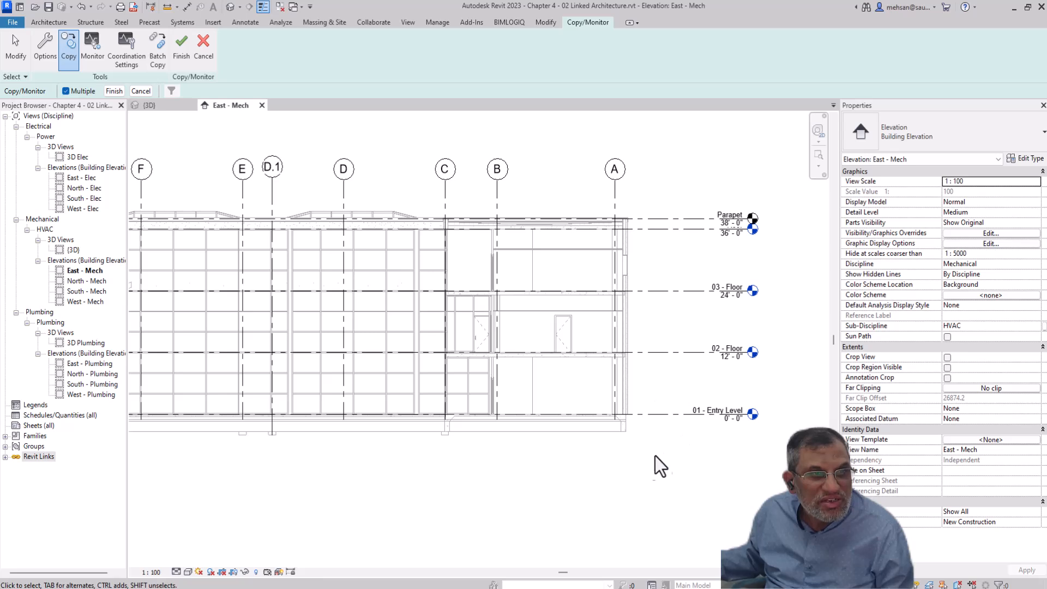
{"action": "left_click_drag", "start_coordinate": [793, 186], "coordinate": [389, 492]}
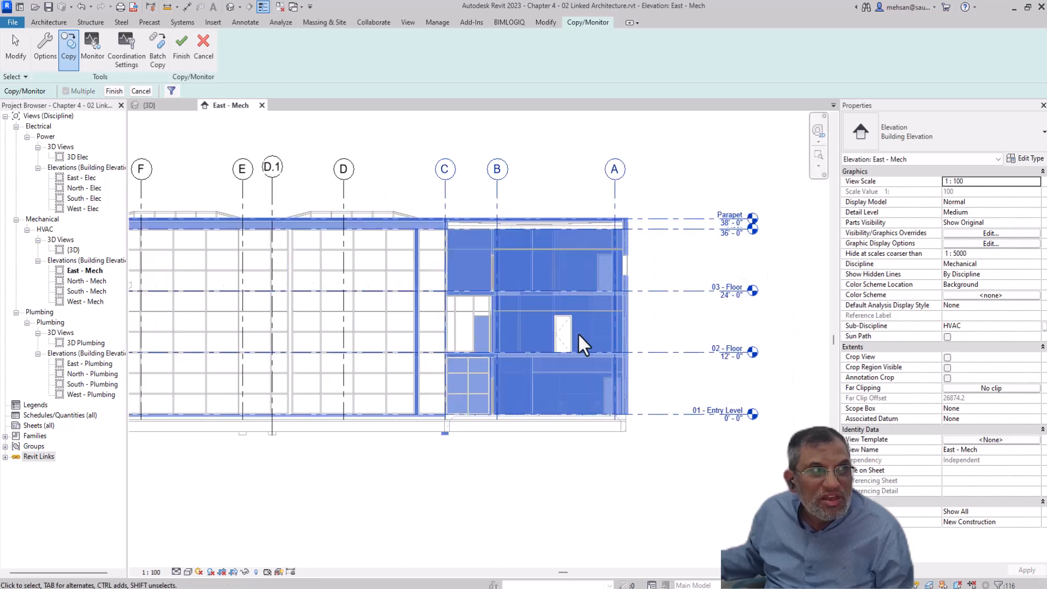
{"action": "left_click", "coordinate": [170, 91]}
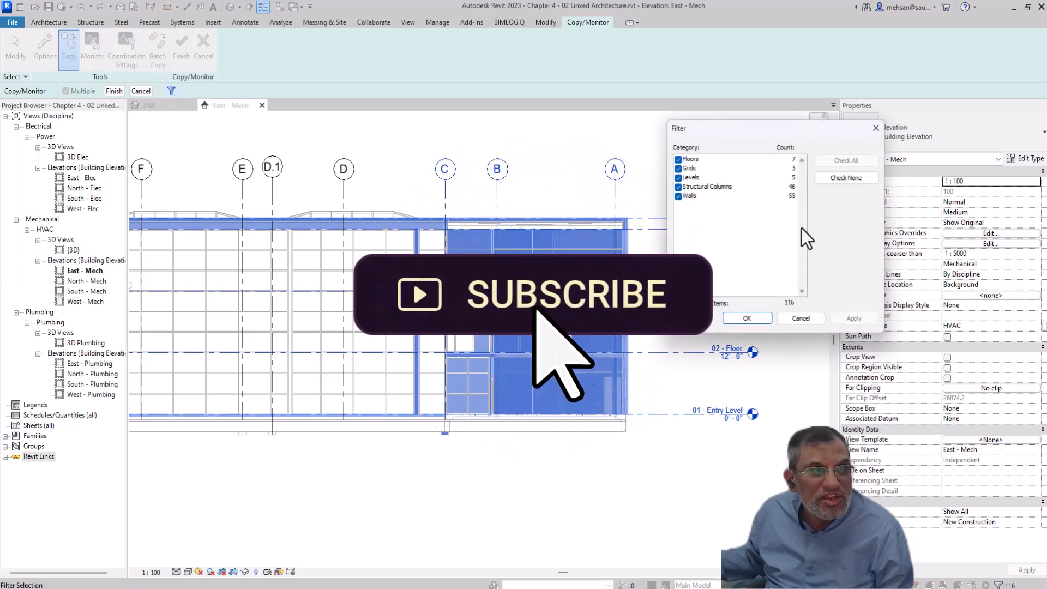
{"action": "left_click", "coordinate": [846, 178]}
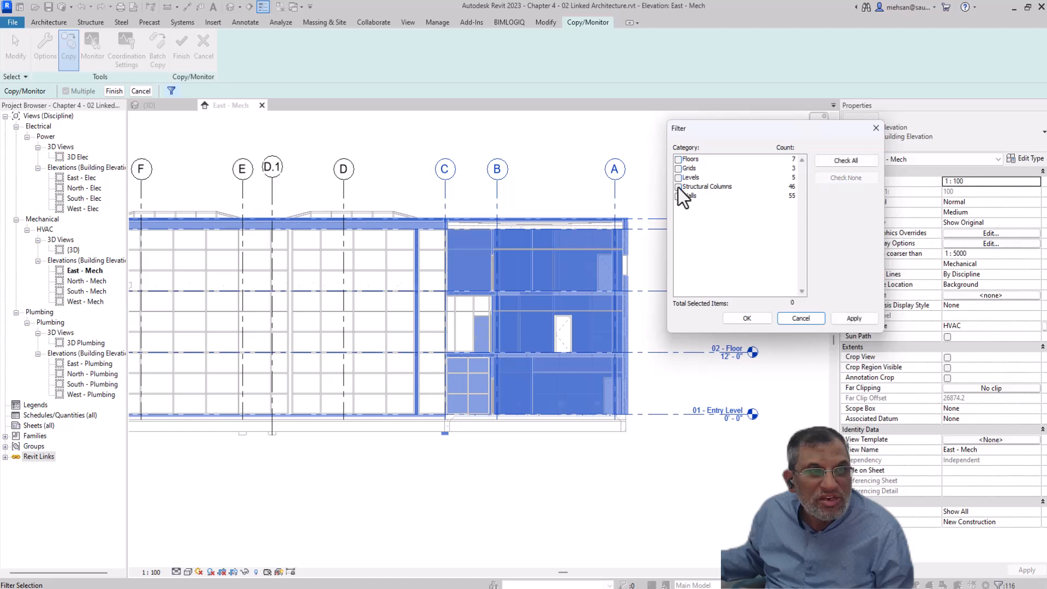
{"action": "left_click", "coordinate": [678, 178]}
{"action": "left_click", "coordinate": [843, 320]}
{"action": "left_click", "coordinate": [752, 321]}
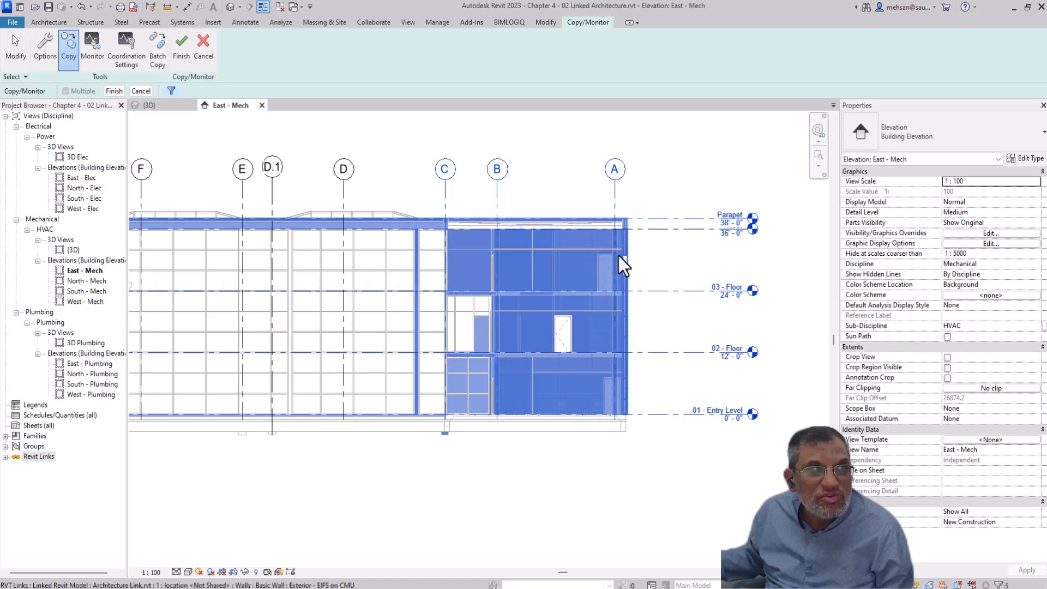
{"action": "left_click", "coordinate": [184, 54]}
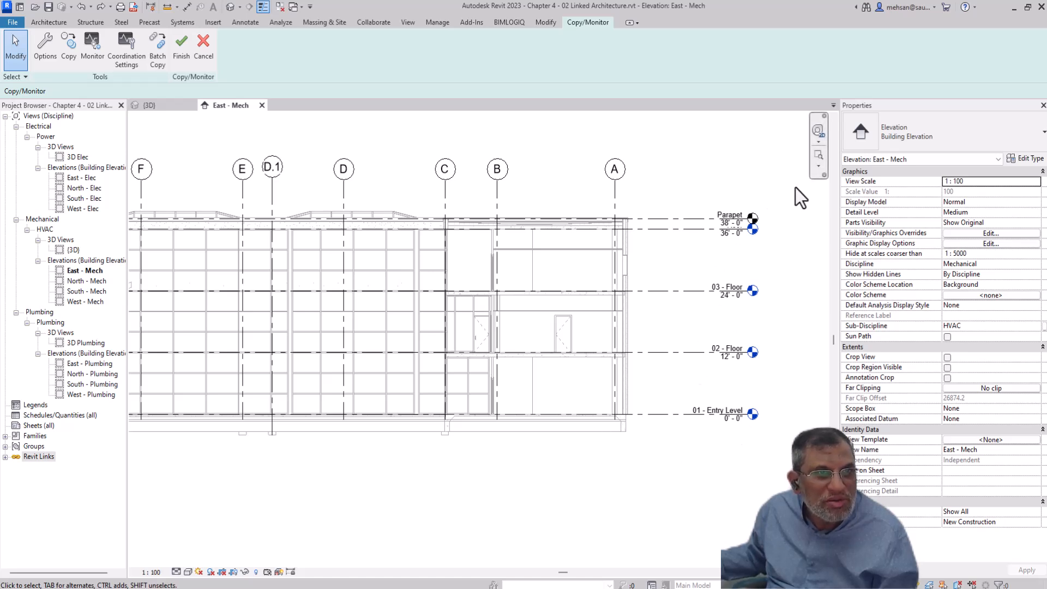
- Copy the linked model's levels into the project using a multiple selection filtered to Levels only, and finish the multiple copy
{"action": "left_click", "coordinate": [67, 57]}
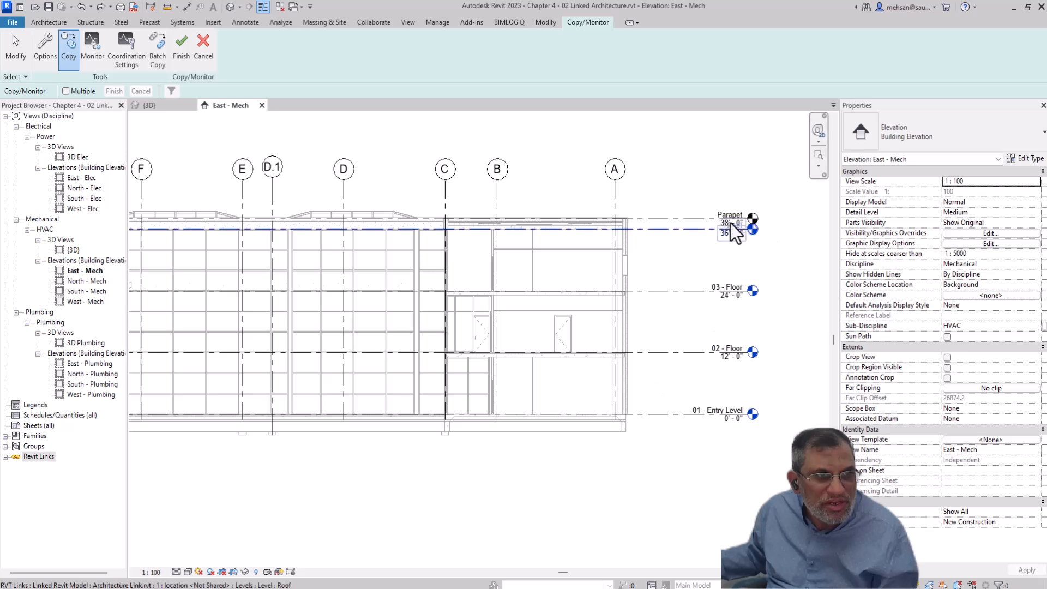
{"action": "left_click", "coordinate": [66, 91]}
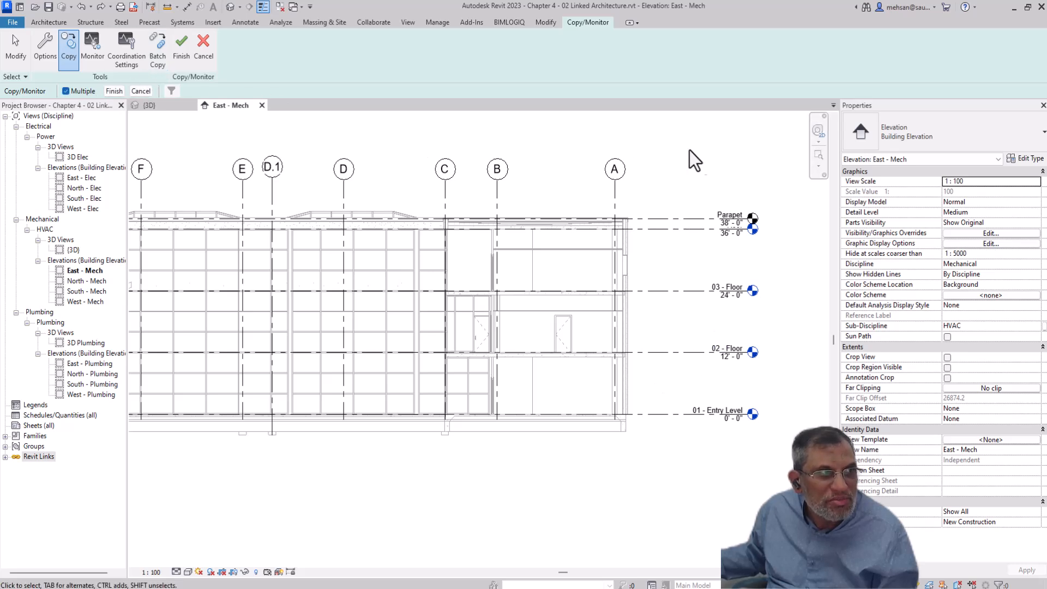
{"action": "left_click_drag", "start_coordinate": [725, 191], "coordinate": [399, 475]}
{"action": "left_click", "coordinate": [171, 90]}
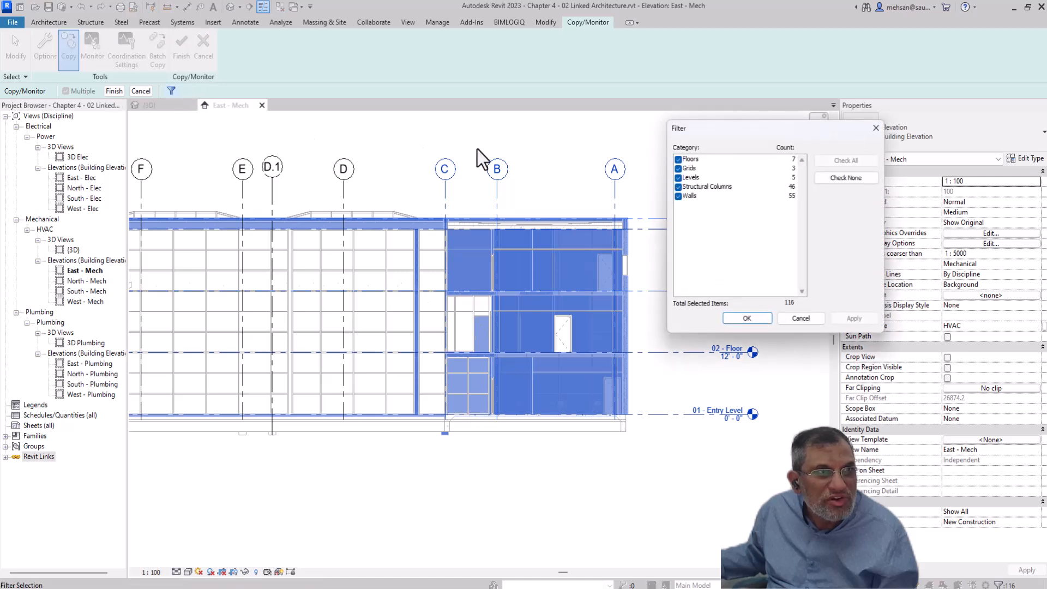
{"action": "left_click", "coordinate": [837, 180]}
{"action": "left_click", "coordinate": [679, 177]}
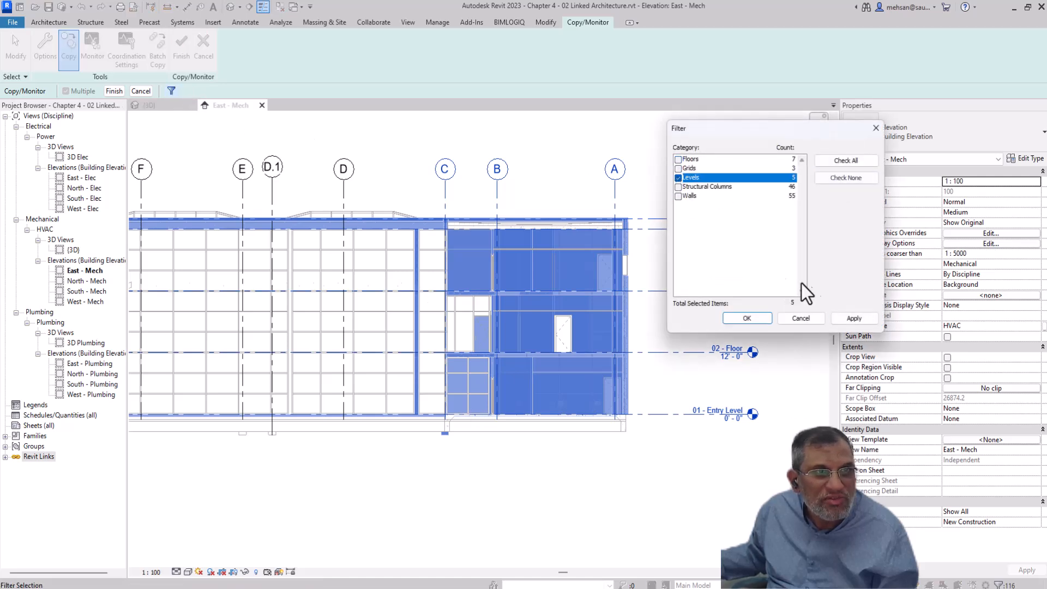
{"action": "left_click", "coordinate": [736, 319]}
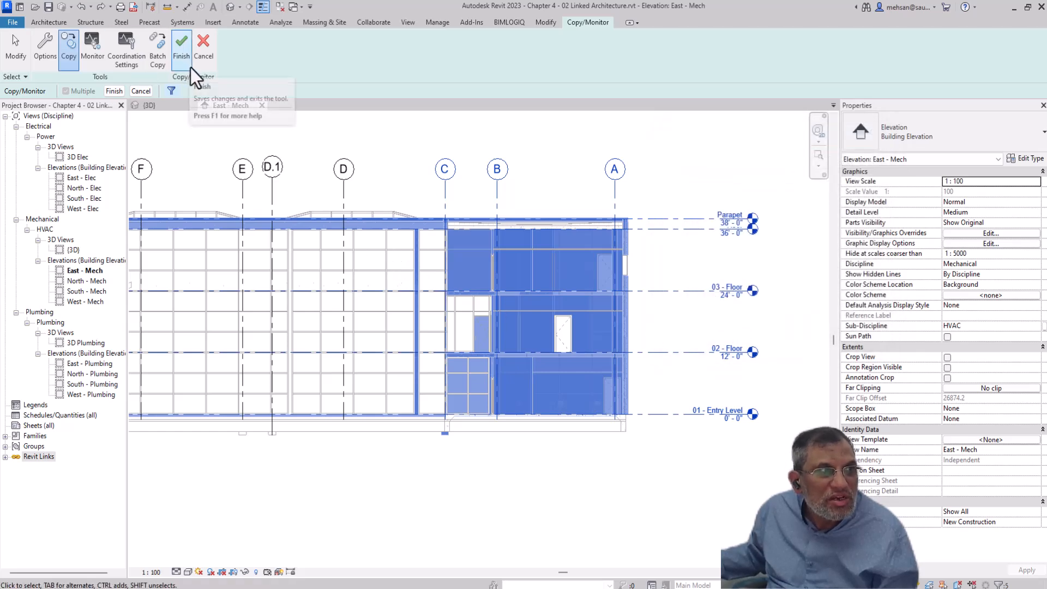
{"action": "left_click", "coordinate": [113, 92]}
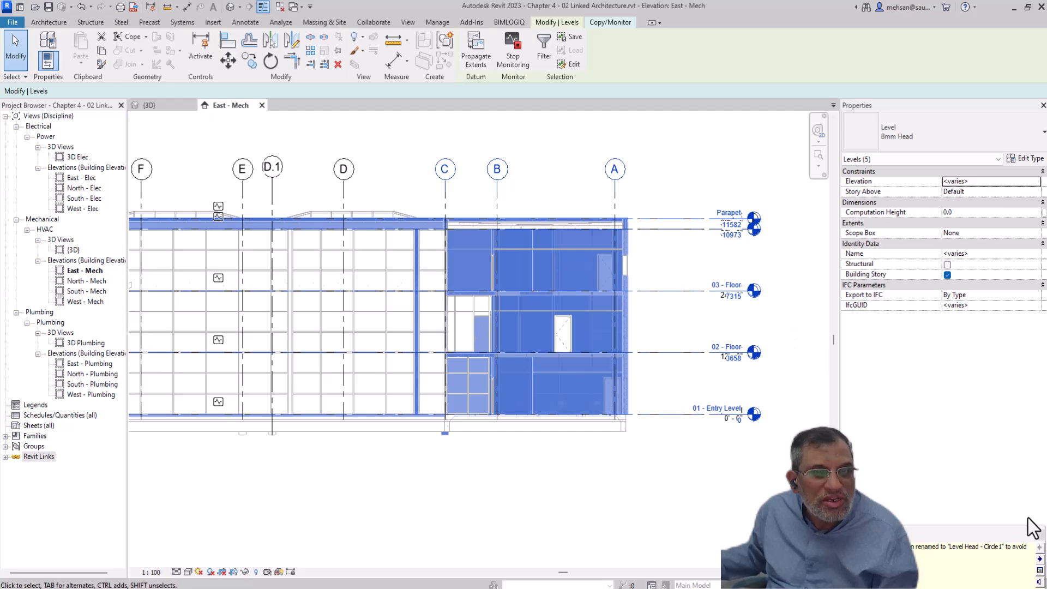
- Dismiss the level head renaming warning and finish the Copy/Monitor session
{"action": "left_click", "coordinate": [1039, 535]}
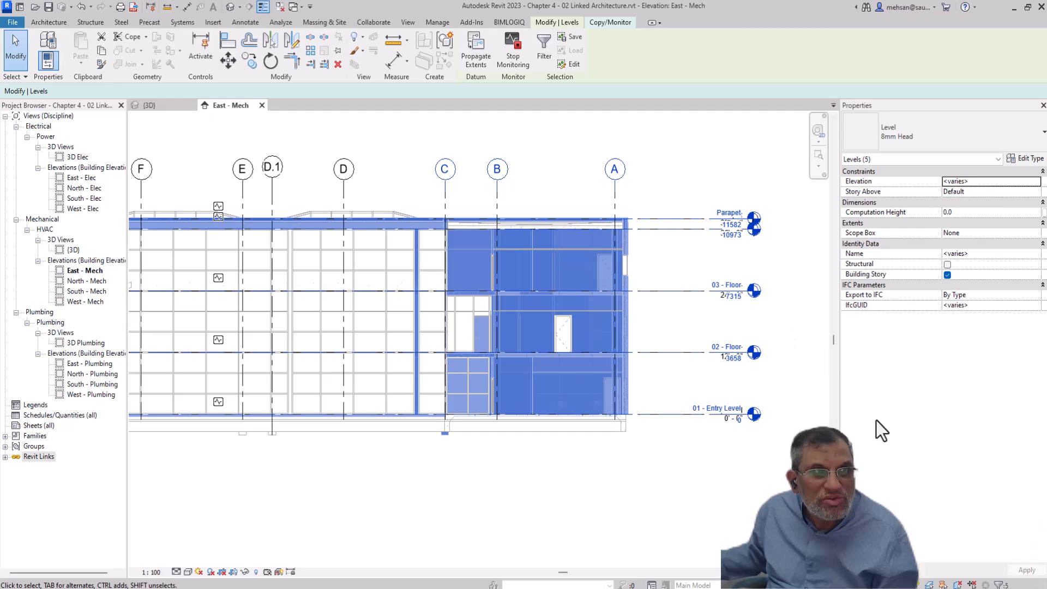
{"action": "left_click", "coordinate": [615, 25]}
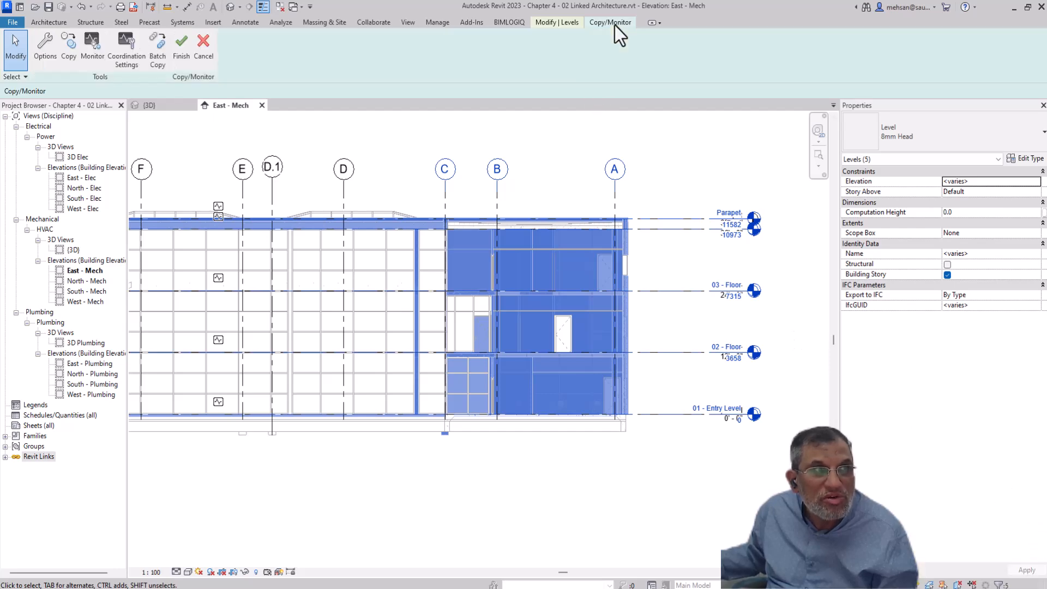
{"action": "left_click", "coordinate": [182, 48]}
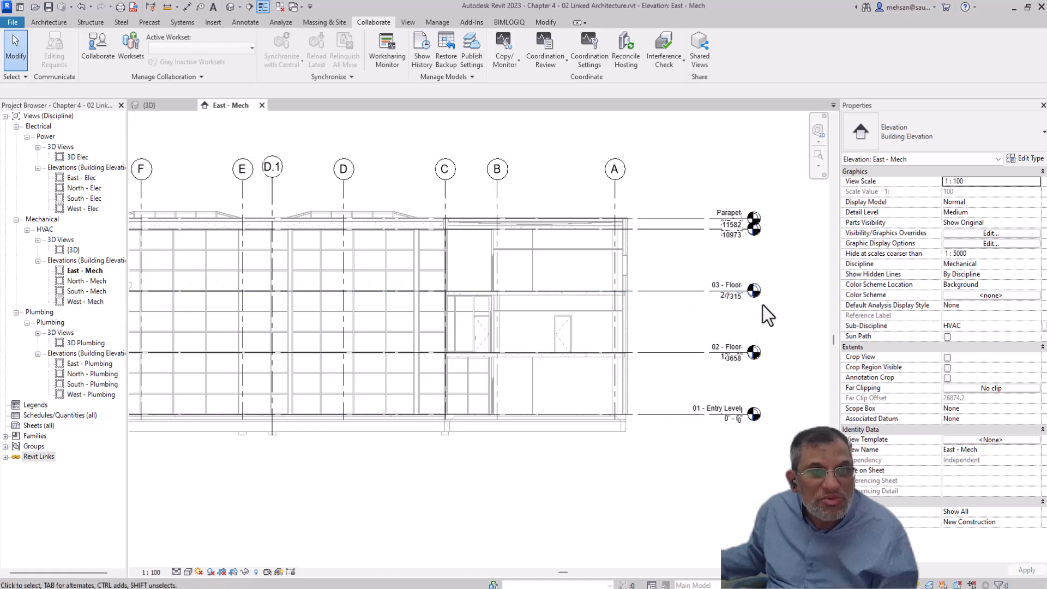
- Extend the ends of the copied levels outward so their heads sit beyond the linked model's level heads
{"action": "left_click", "coordinate": [730, 297]}
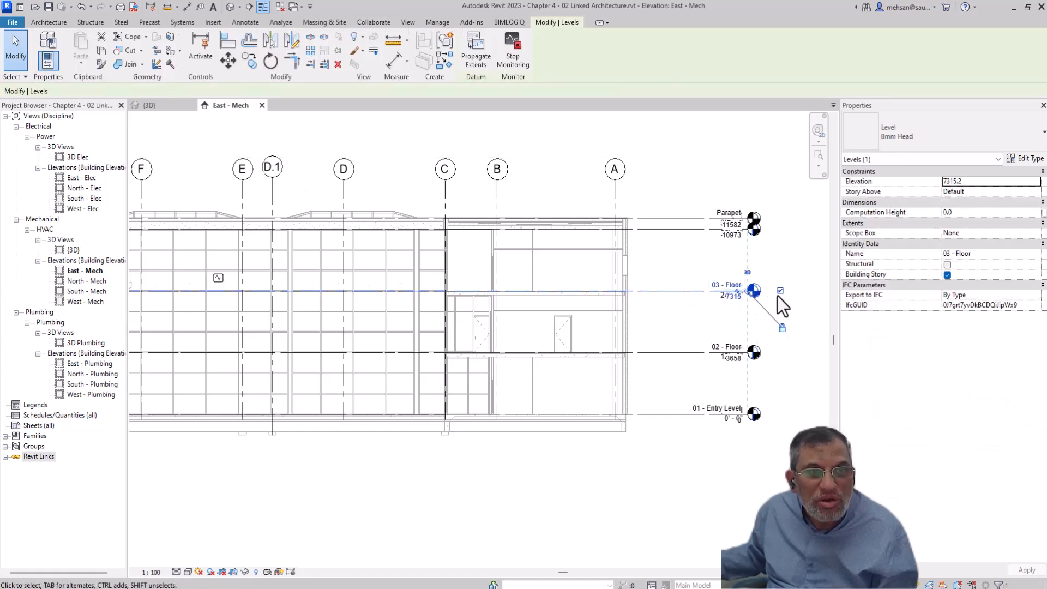
{"action": "left_click_drag", "start_coordinate": [749, 293], "coordinate": [826, 288]}
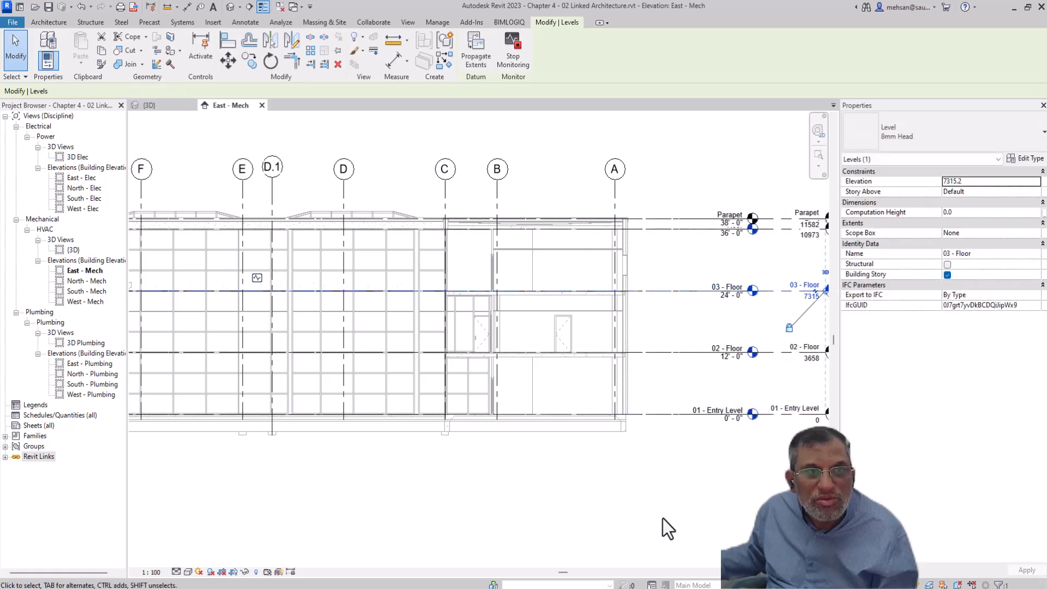
{"action": "left_click_drag", "start_coordinate": [563, 571], "coordinate": [631, 572]}
{"action": "left_click", "coordinate": [567, 240]}
{"action": "scroll", "coordinate": [535, 254], "scroll_direction": "down", "scroll_amount": 4}
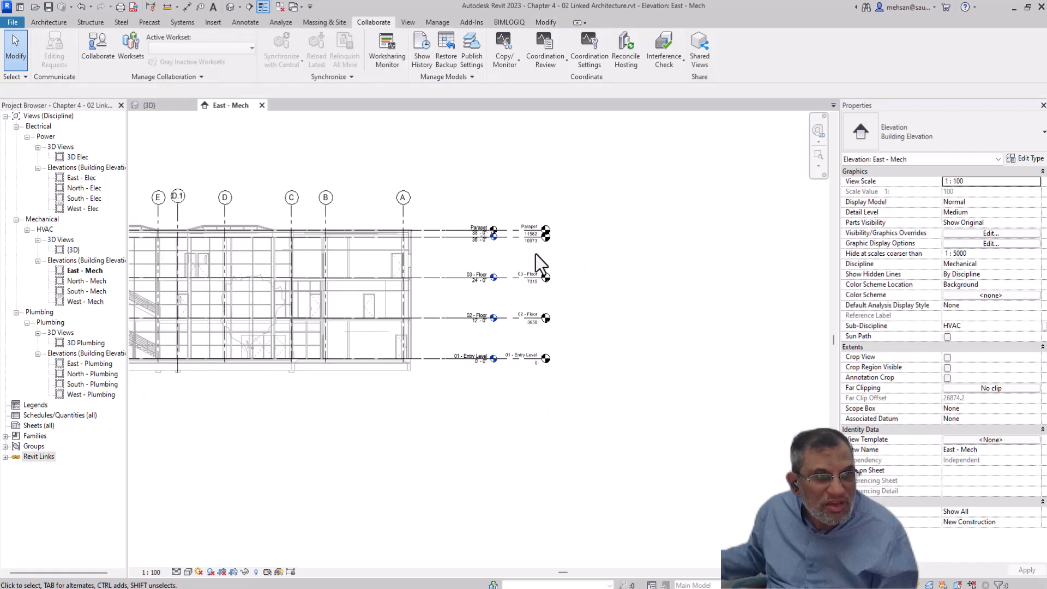
{"action": "scroll", "coordinate": [507, 289], "scroll_direction": "up", "scroll_amount": 4}
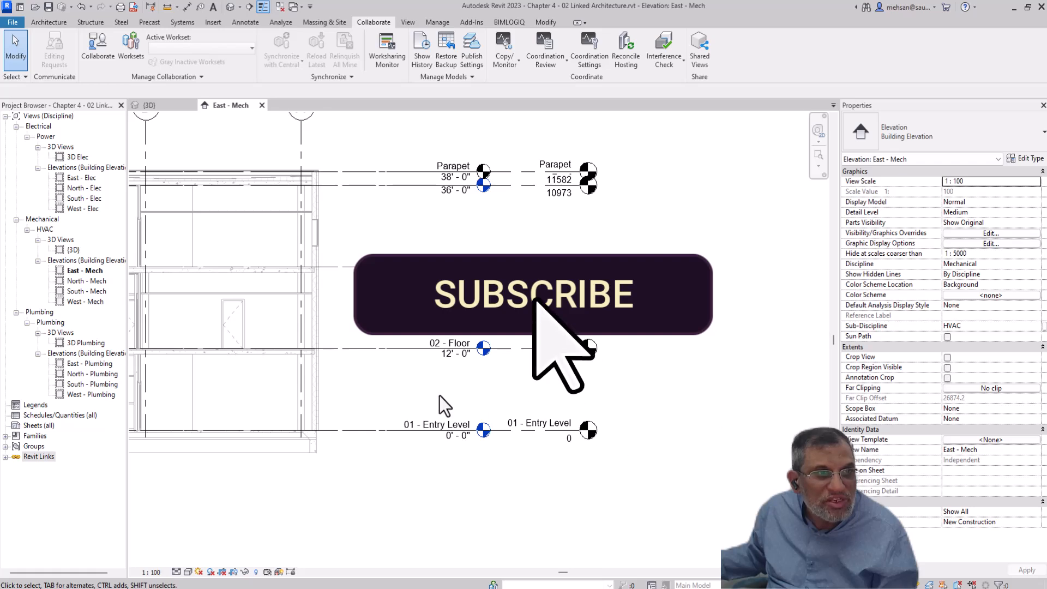
- Unload Architecture Link.rvt through Manage Links for the project's Revit links
{"action": "left_click", "coordinate": [39, 458]}
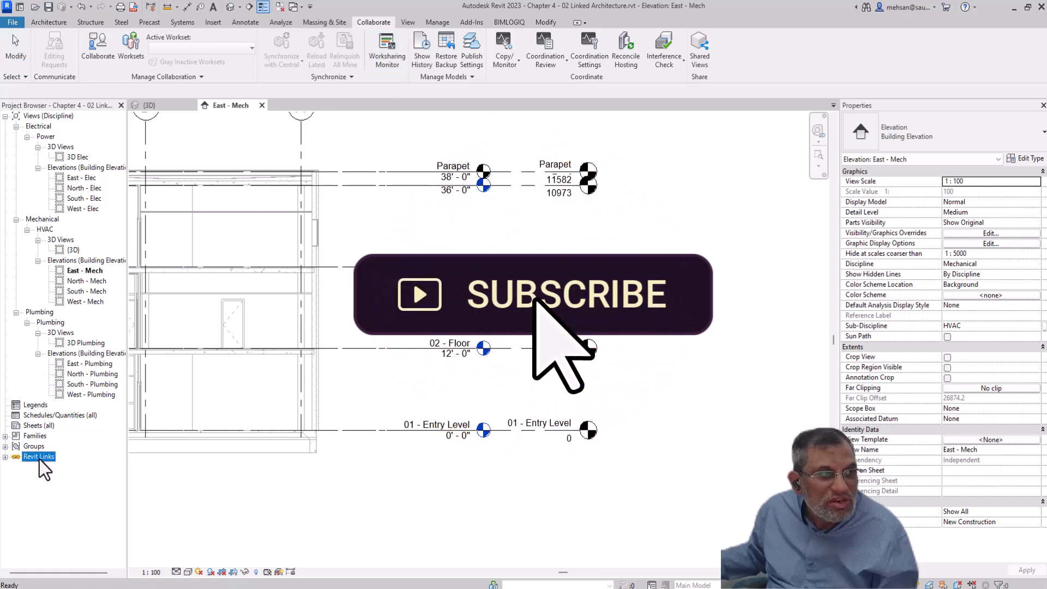
{"action": "right_click", "coordinate": [39, 458]}
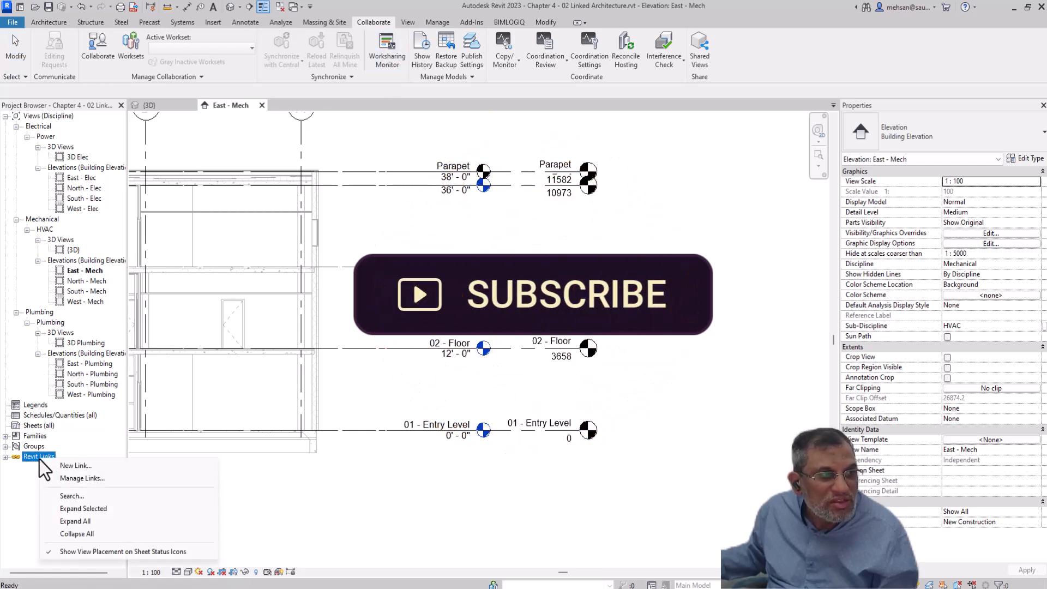
{"action": "left_click", "coordinate": [76, 479]}
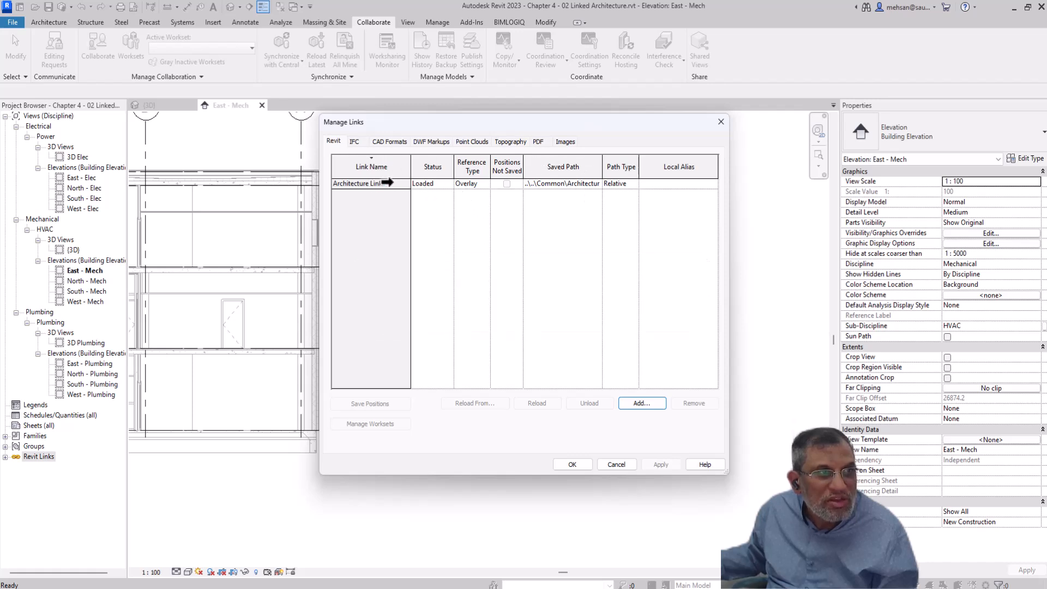
{"action": "left_click", "coordinate": [381, 184]}
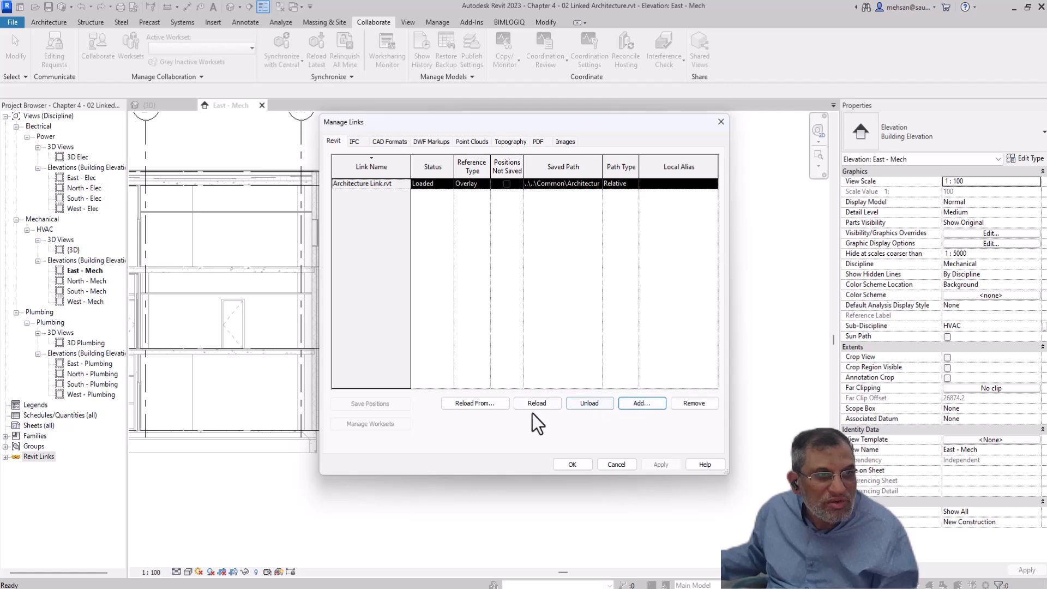
{"action": "left_click", "coordinate": [588, 404]}
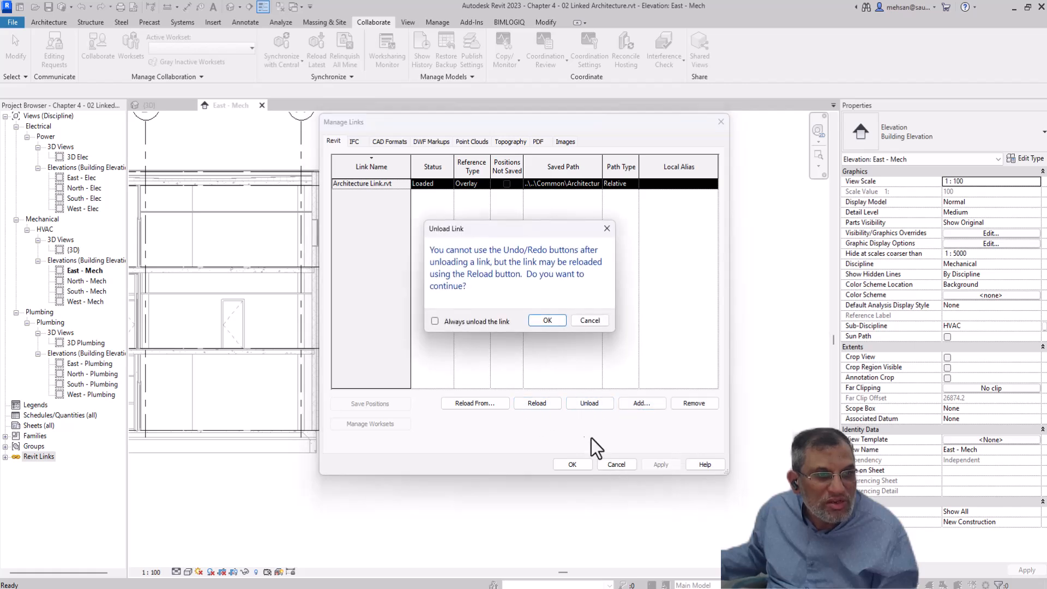
{"action": "left_click", "coordinate": [546, 320]}
{"action": "left_click", "coordinate": [572, 464]}
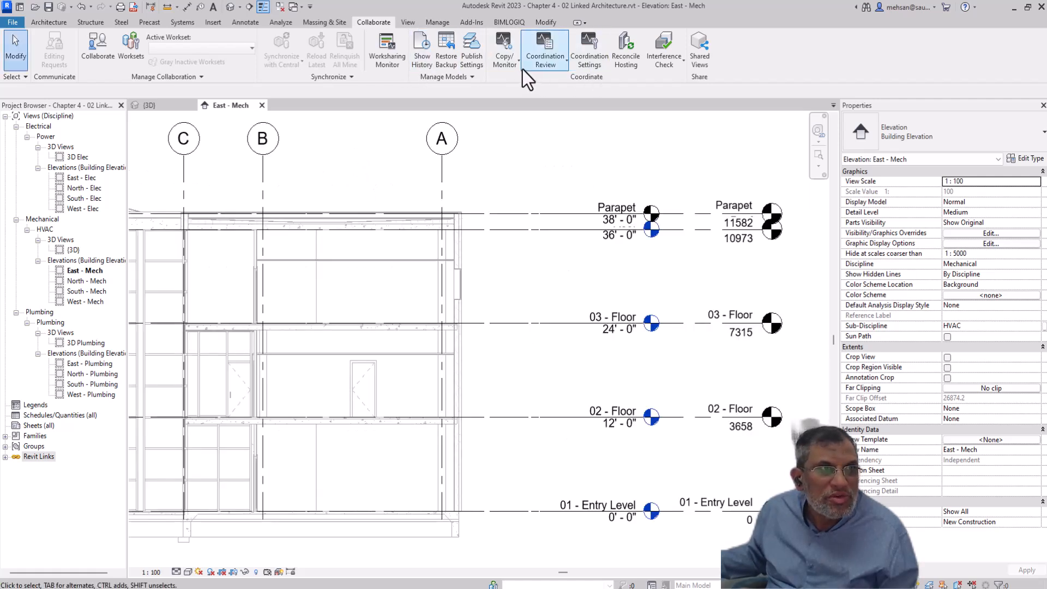
- Restart Copy/Monitor on the linked architecture model with Select Link and select the copied Roof level
{"action": "left_click", "coordinate": [509, 64]}
{"action": "left_click", "coordinate": [520, 110]}
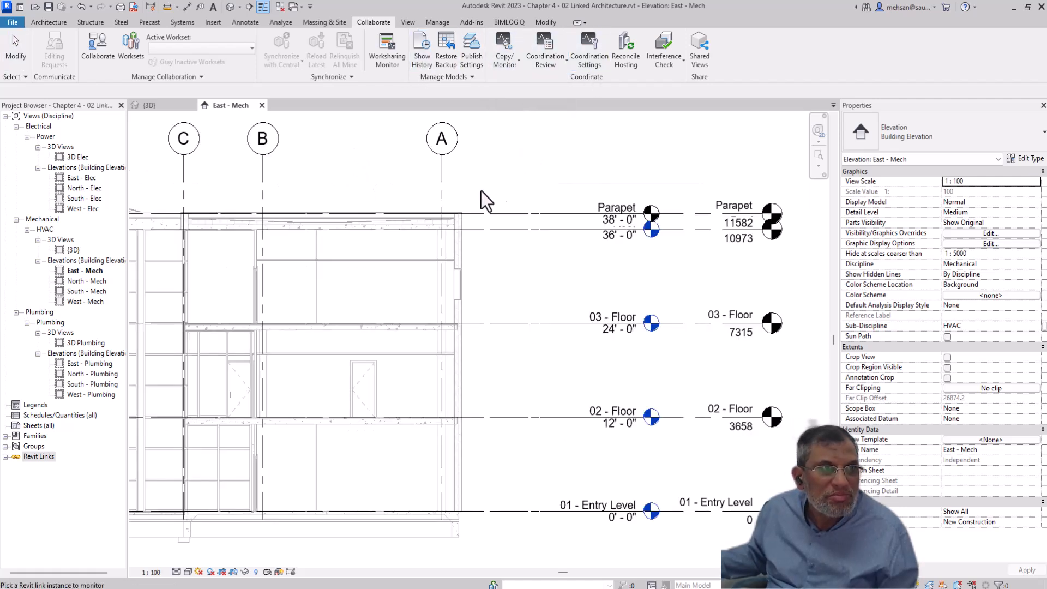
{"action": "left_click", "coordinate": [458, 220]}
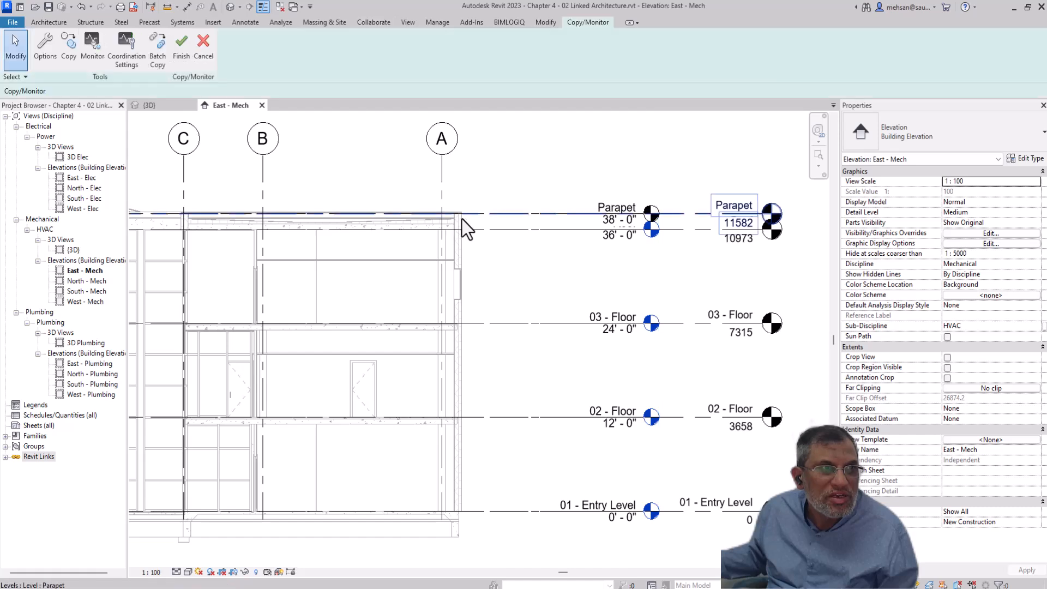
{"action": "left_click", "coordinate": [87, 60]}
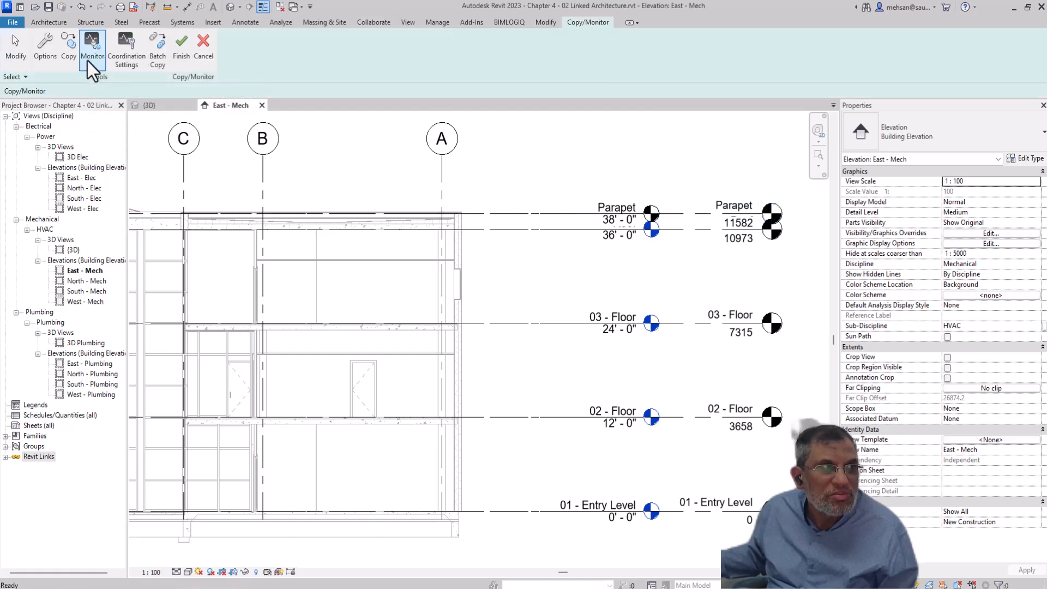
{"action": "left_click", "coordinate": [555, 231]}
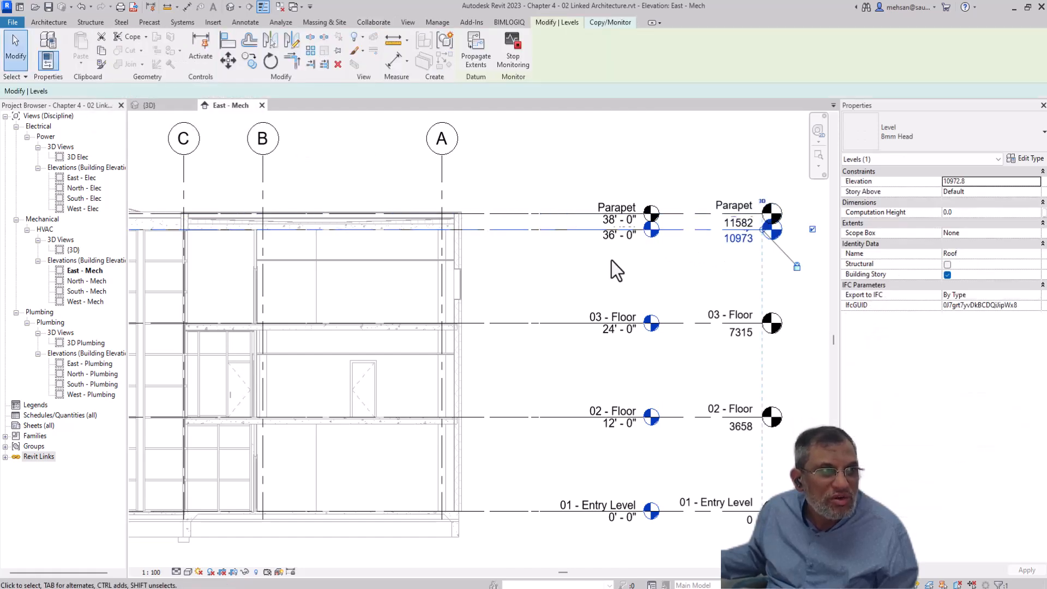
- Examine the selected Roof level along the elevation, including its monitor symbol and the level heads at its end
{"action": "left_click", "coordinate": [550, 574]}
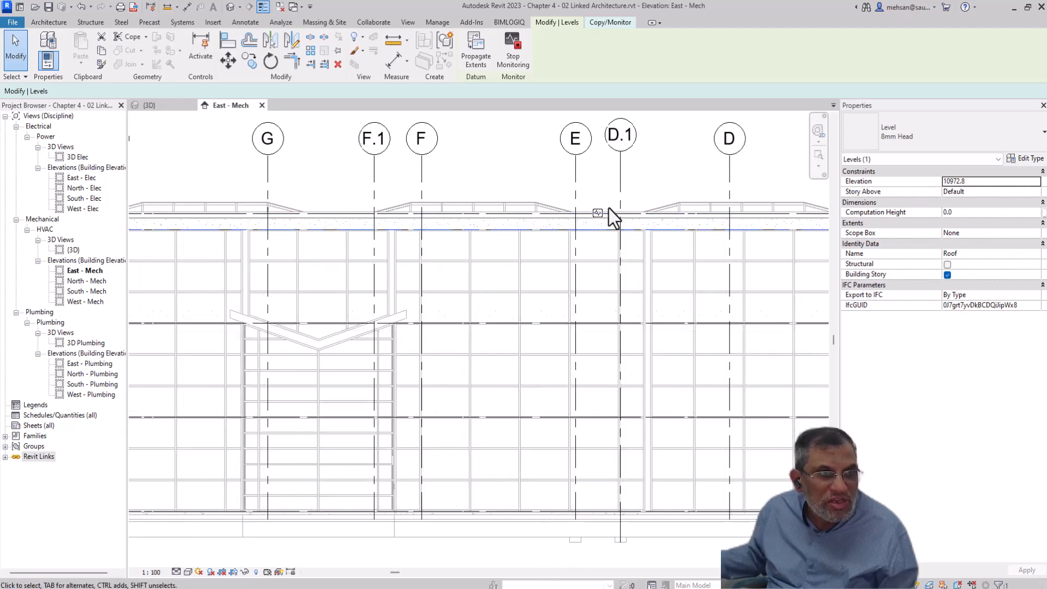
{"action": "scroll", "coordinate": [597, 210], "scroll_direction": "up", "scroll_amount": 5}
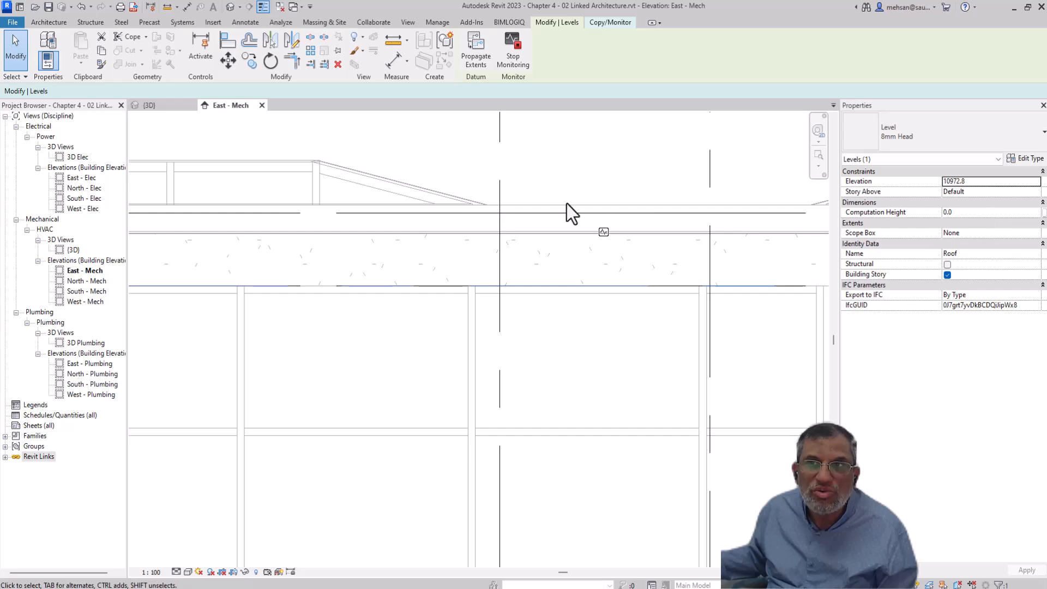
{"action": "scroll", "coordinate": [646, 417], "scroll_direction": "down", "scroll_amount": 5}
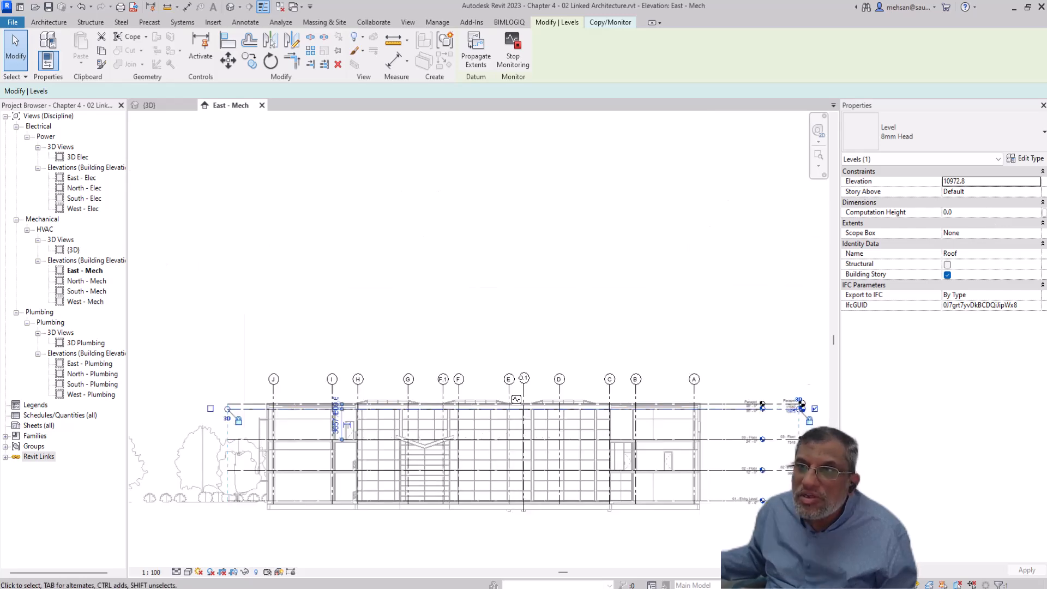
{"action": "scroll", "coordinate": [768, 456], "scroll_direction": "up", "scroll_amount": 4}
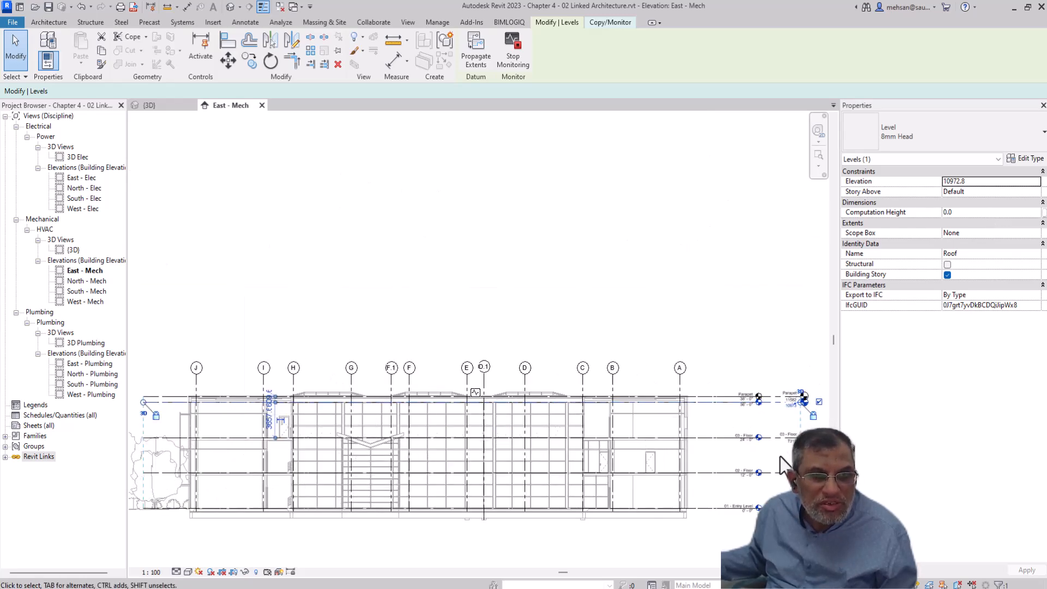
{"action": "scroll", "coordinate": [736, 441], "scroll_direction": "down", "scroll_amount": 3}
{"action": "scroll", "coordinate": [732, 450], "scroll_direction": "up", "scroll_amount": 3}
{"action": "scroll", "coordinate": [678, 480], "scroll_direction": "down", "scroll_amount": 3}
{"action": "scroll", "coordinate": [724, 517], "scroll_direction": "up", "scroll_amount": 4}
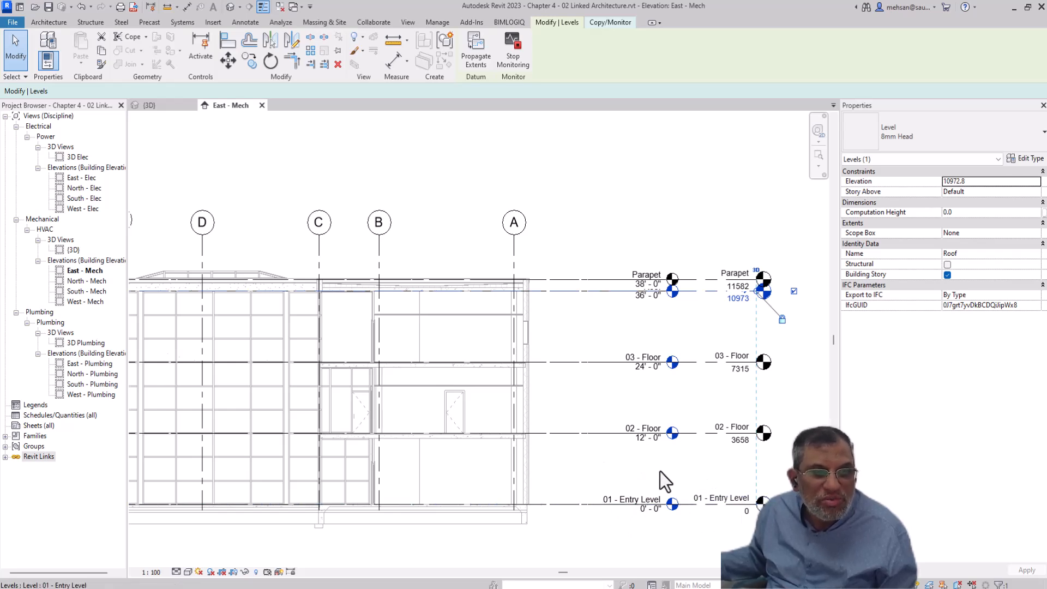
- Try an Align with the copied 02 - Floor level as reference, and cancel the Copy/Monitor session
{"action": "left_click", "coordinate": [228, 41]}
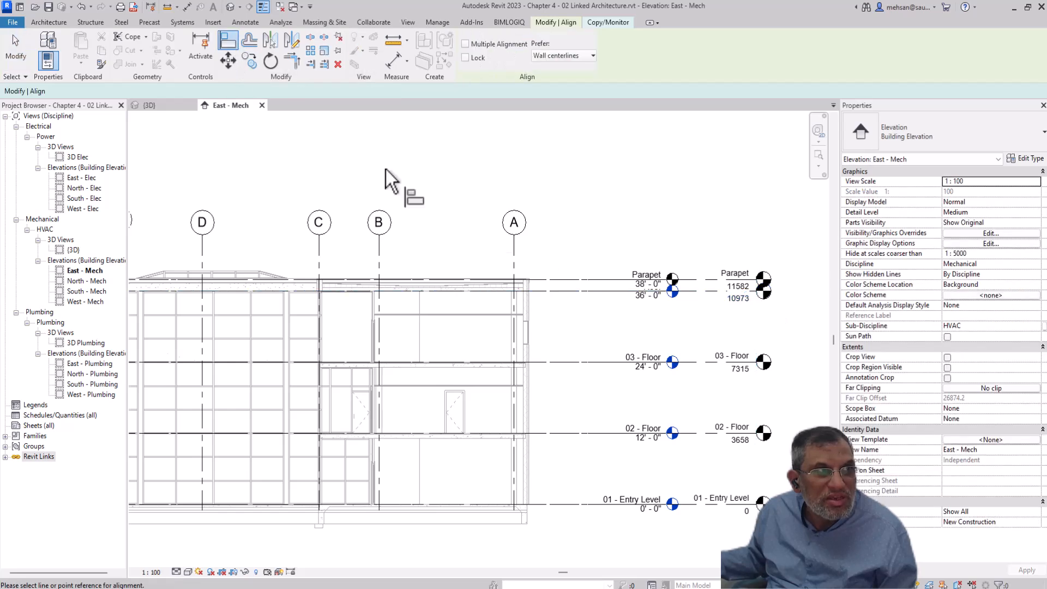
{"action": "left_click", "coordinate": [696, 434]}
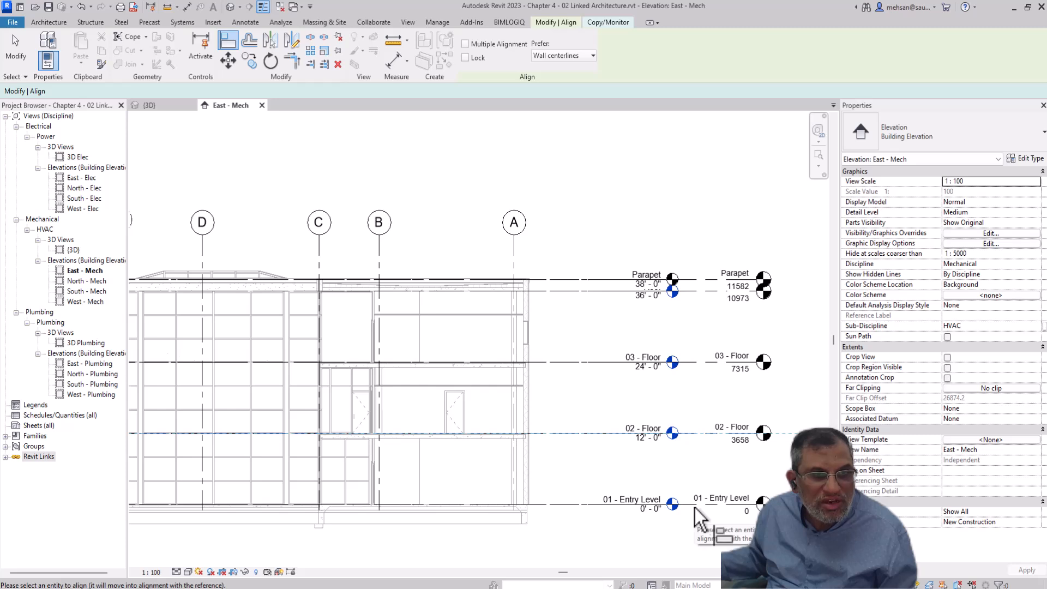
{"action": "key", "text": "Escape"}
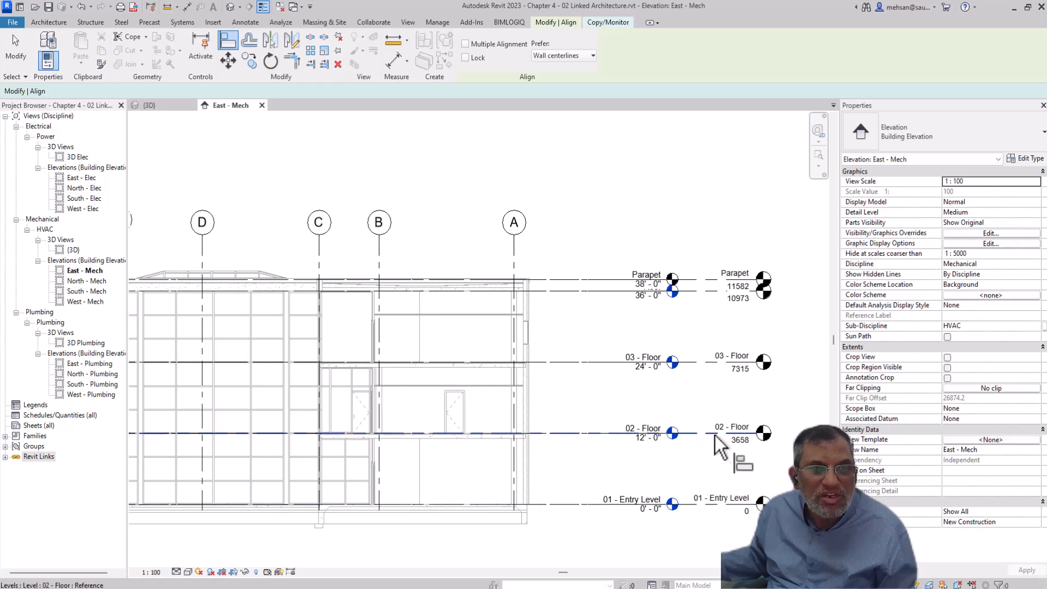
{"action": "key", "text": "Escape"}
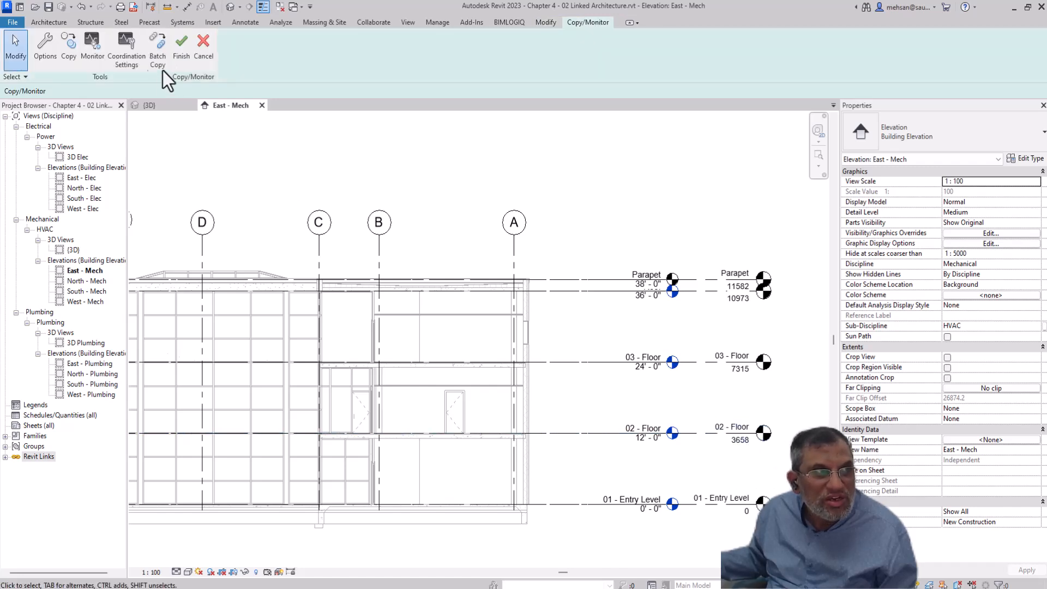
{"action": "left_click", "coordinate": [204, 43]}
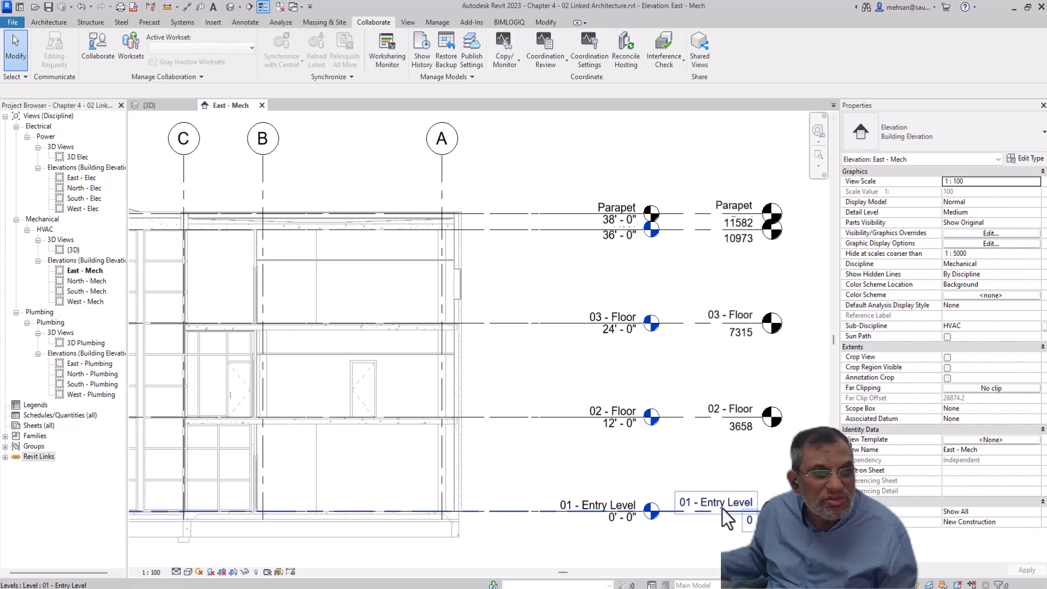
- Align the copied 01 - Entry Level to the 02 - Floor level and leave the Align command
{"action": "left_click", "coordinate": [736, 519]}
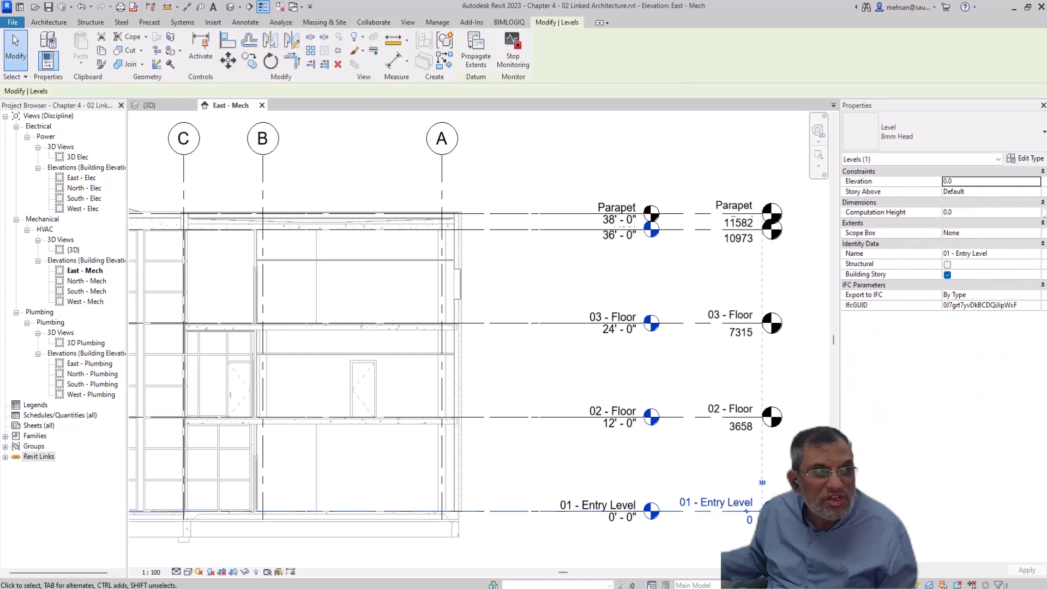
{"action": "left_click", "coordinate": [228, 40]}
{"action": "left_click", "coordinate": [700, 418]}
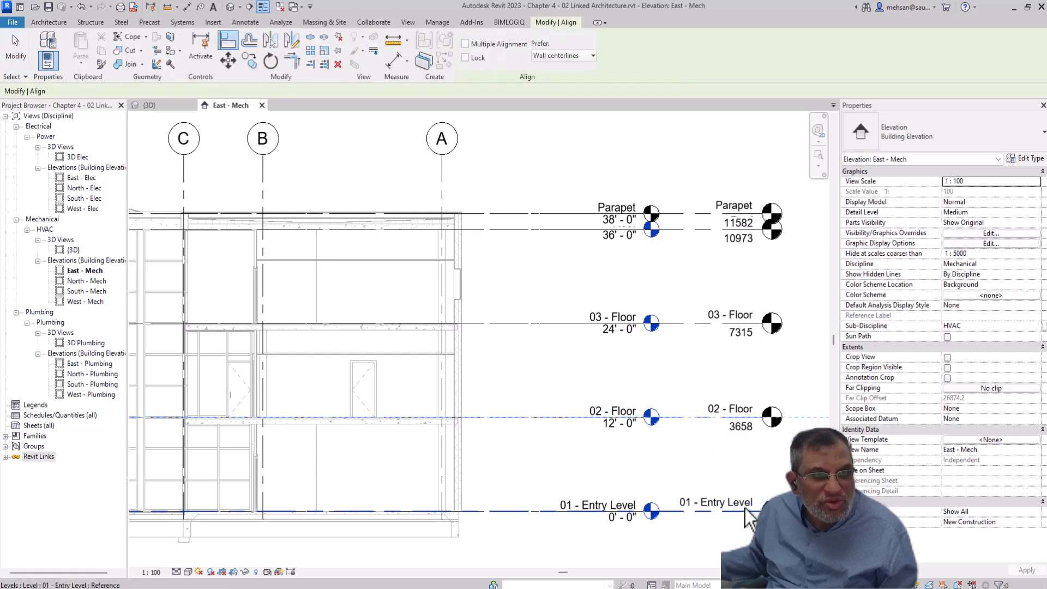
{"action": "left_click", "coordinate": [734, 511]}
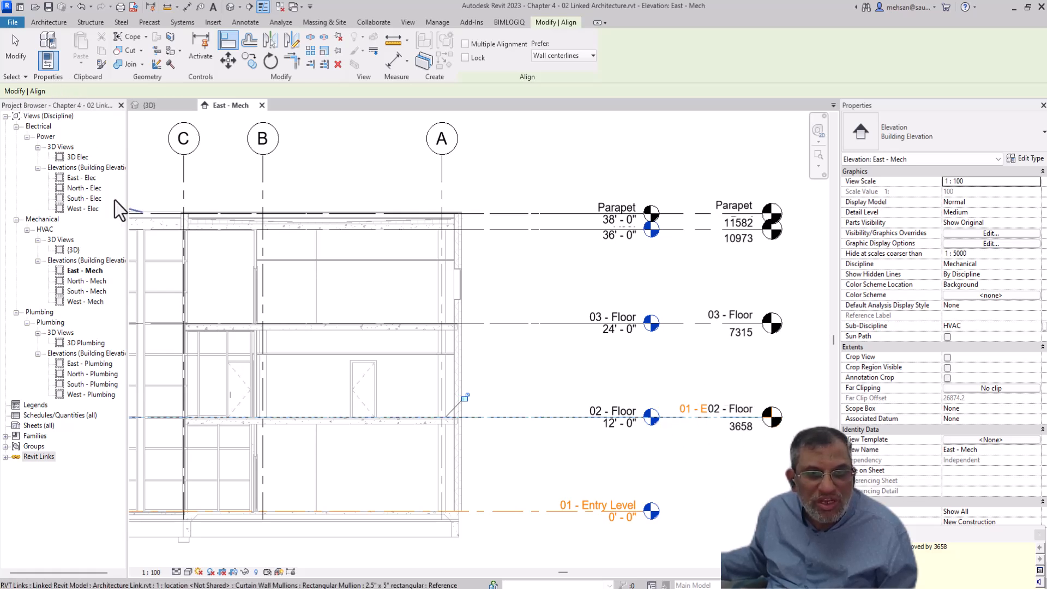
{"action": "key", "text": "Escape"}
{"action": "key", "text": "Escape"}
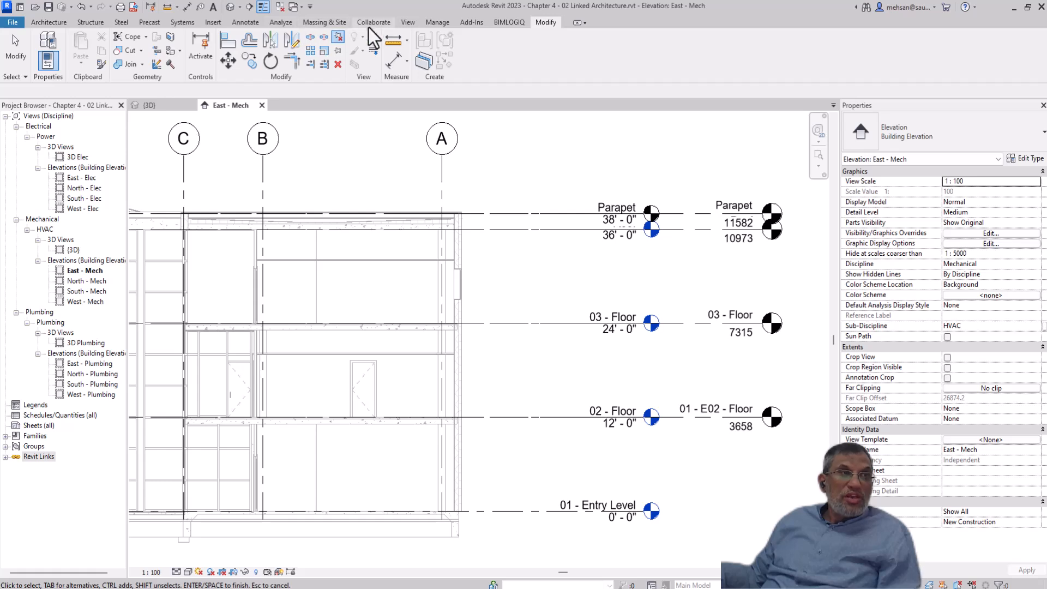
- Create floor plan views for all five levels: 01 - Entry Level, 02 - Floor, 03 - Floor, Parapet and Roof
{"action": "left_click", "coordinate": [408, 23]}
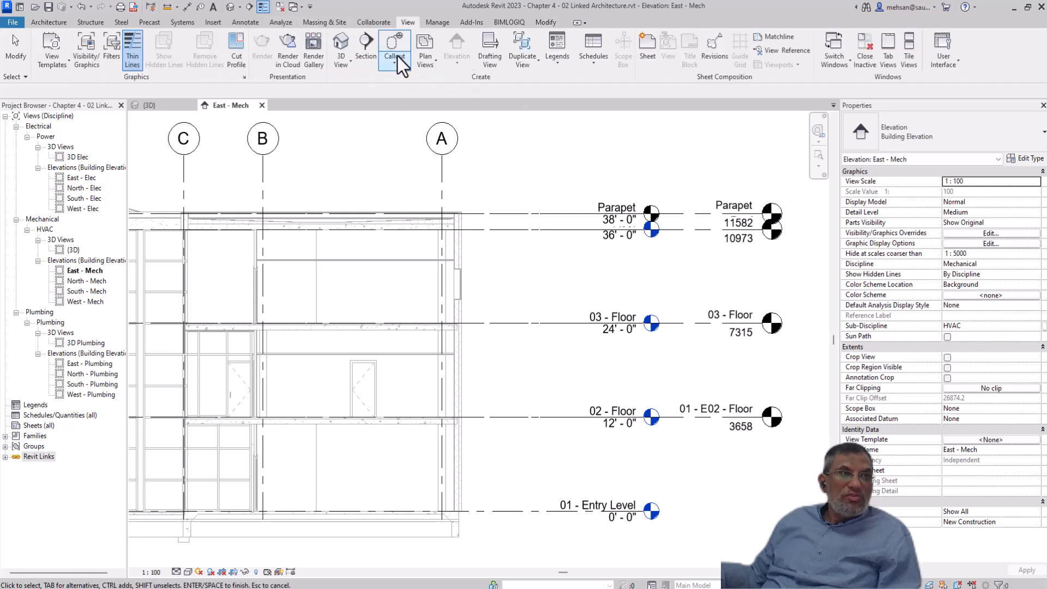
{"action": "left_click", "coordinate": [434, 64]}
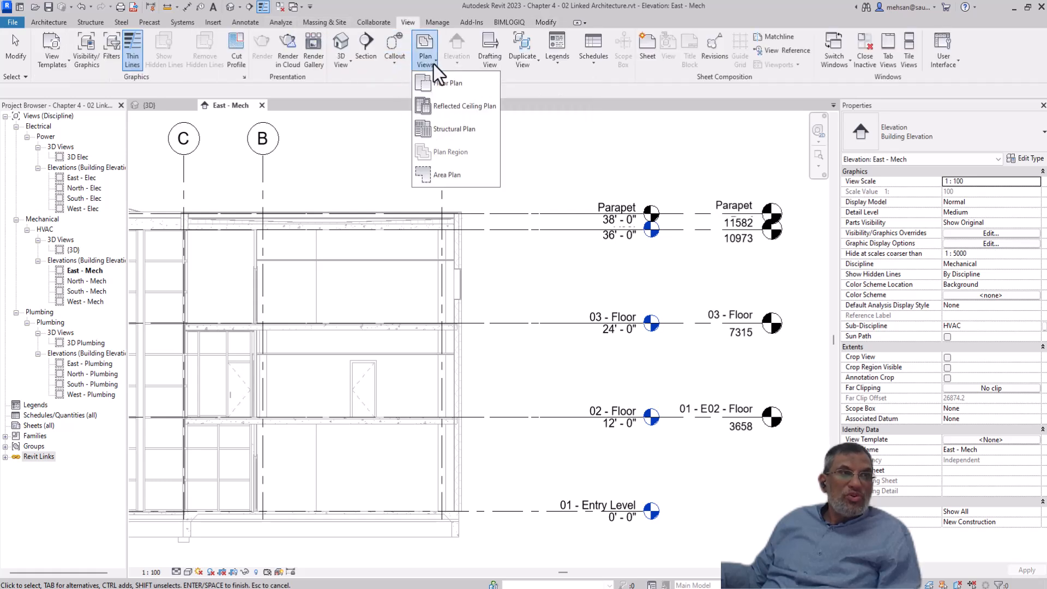
{"action": "left_click", "coordinate": [441, 86]}
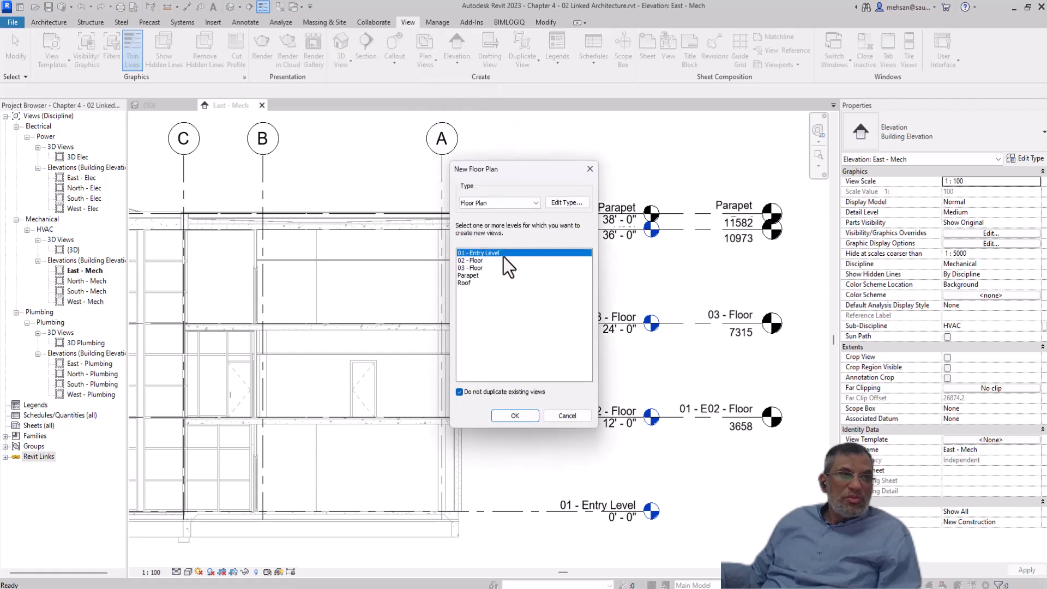
{"action": "left_click", "coordinate": [466, 282], "text": "shift"}
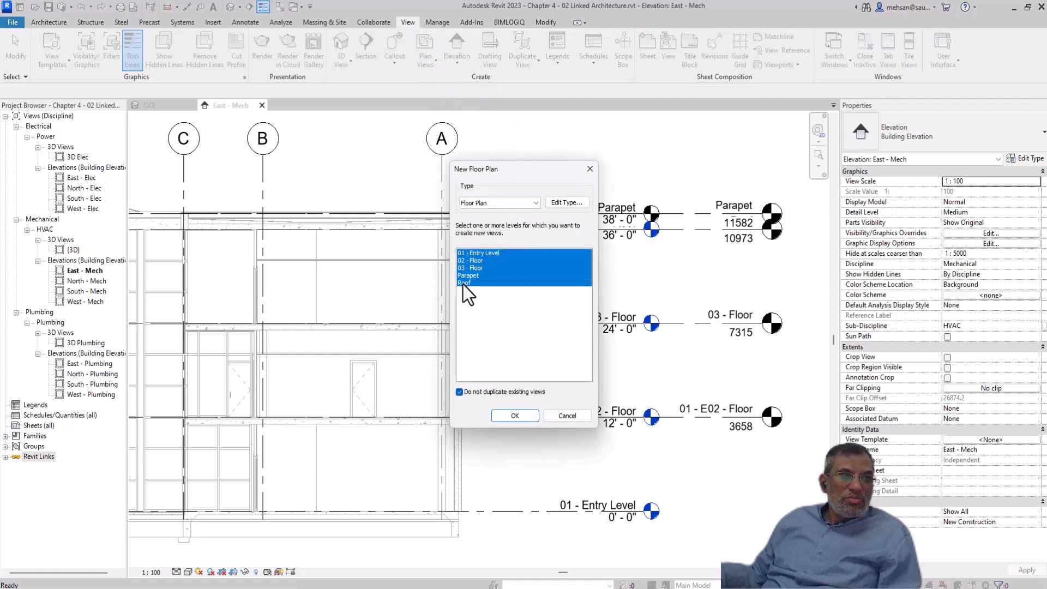
{"action": "left_click", "coordinate": [518, 419]}
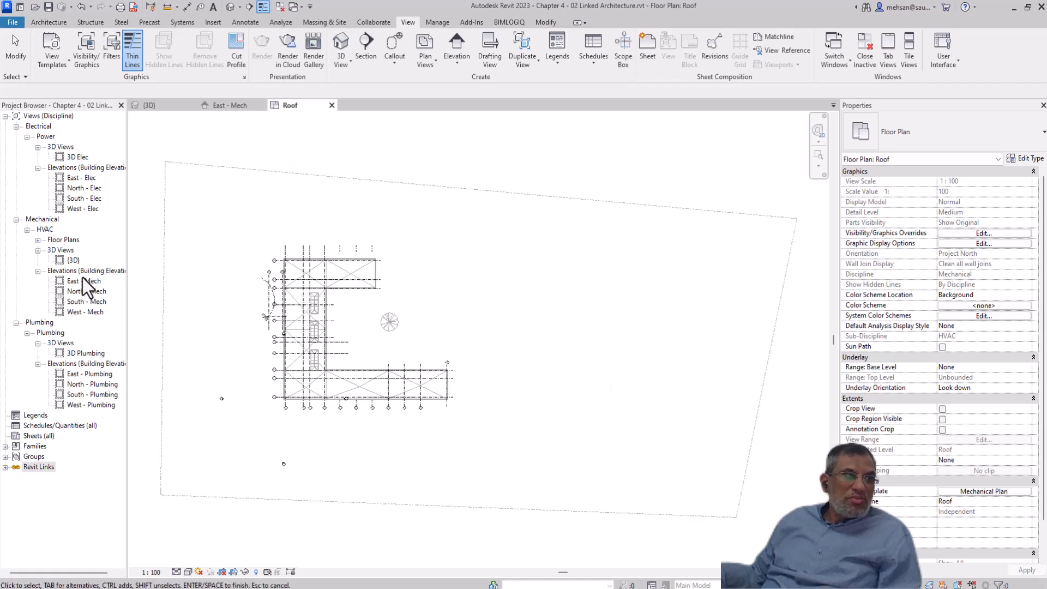
- Open the mechanical 01 - Entry Level floor plan and examine the linked building's layout and grid lines
{"action": "left_click", "coordinate": [37, 240]}
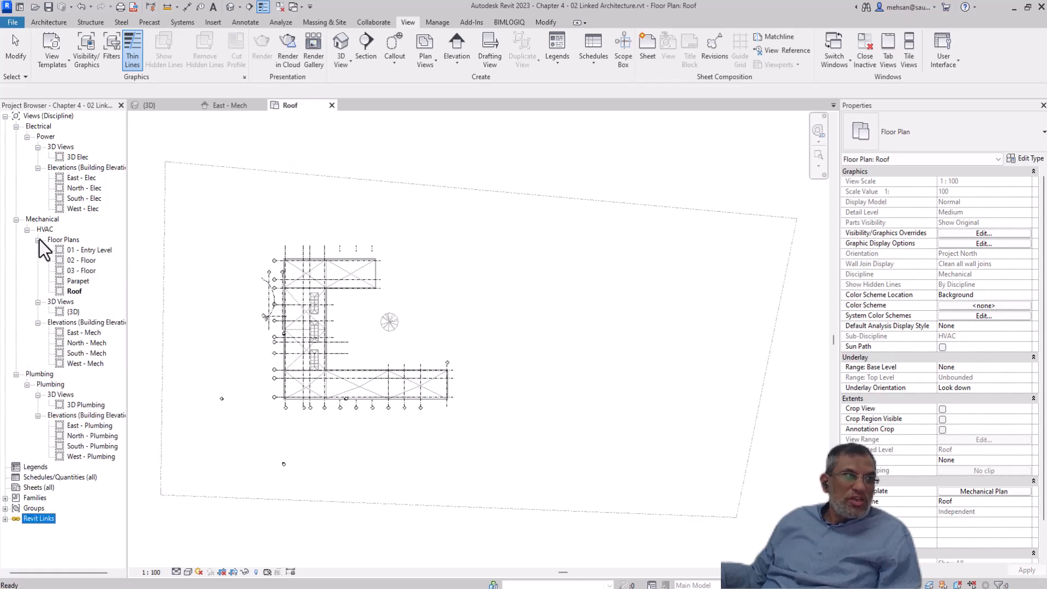
{"action": "double_click", "coordinate": [90, 252]}
{"action": "scroll", "coordinate": [254, 351], "scroll_direction": "up", "scroll_amount": 4}
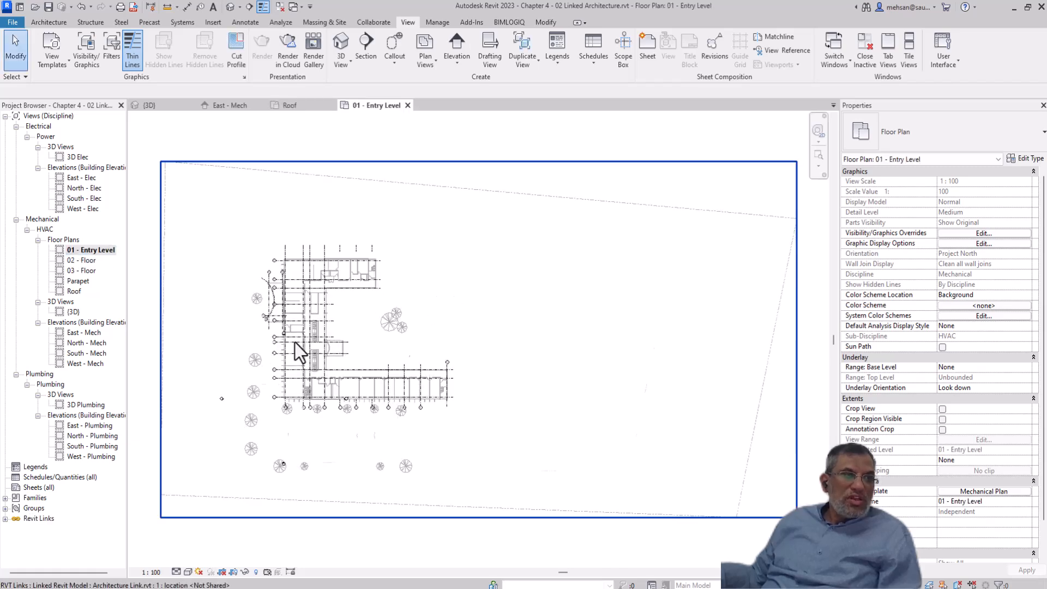
{"action": "scroll", "coordinate": [252, 351], "scroll_direction": "up", "scroll_amount": 1}
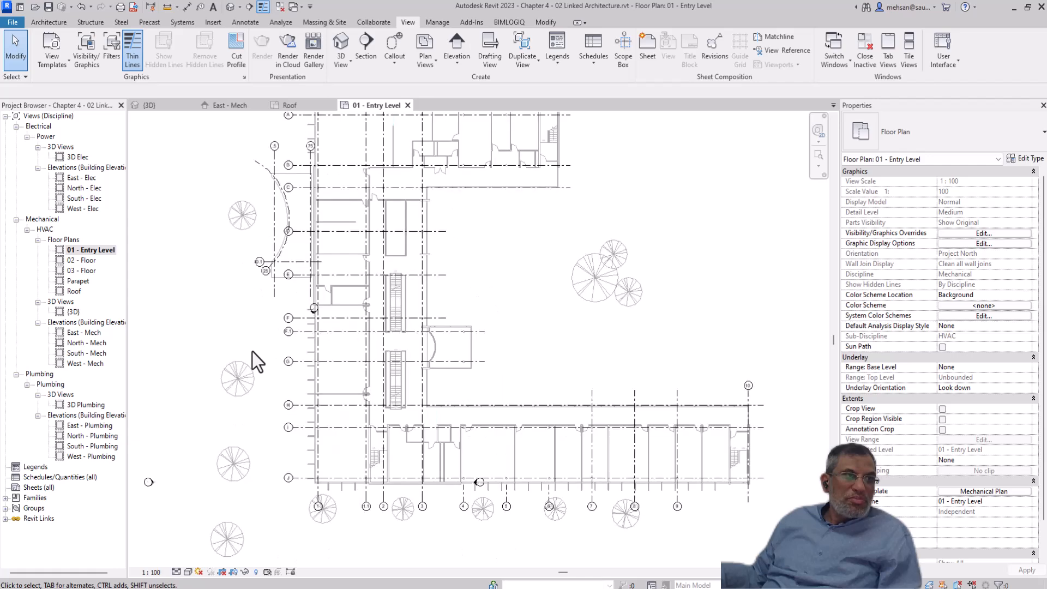
{"action": "scroll", "coordinate": [355, 330], "scroll_direction": "up", "scroll_amount": 1}
{"action": "scroll", "coordinate": [354, 329], "scroll_direction": "down", "scroll_amount": 4}
{"action": "scroll", "coordinate": [352, 327], "scroll_direction": "up", "scroll_amount": 4}
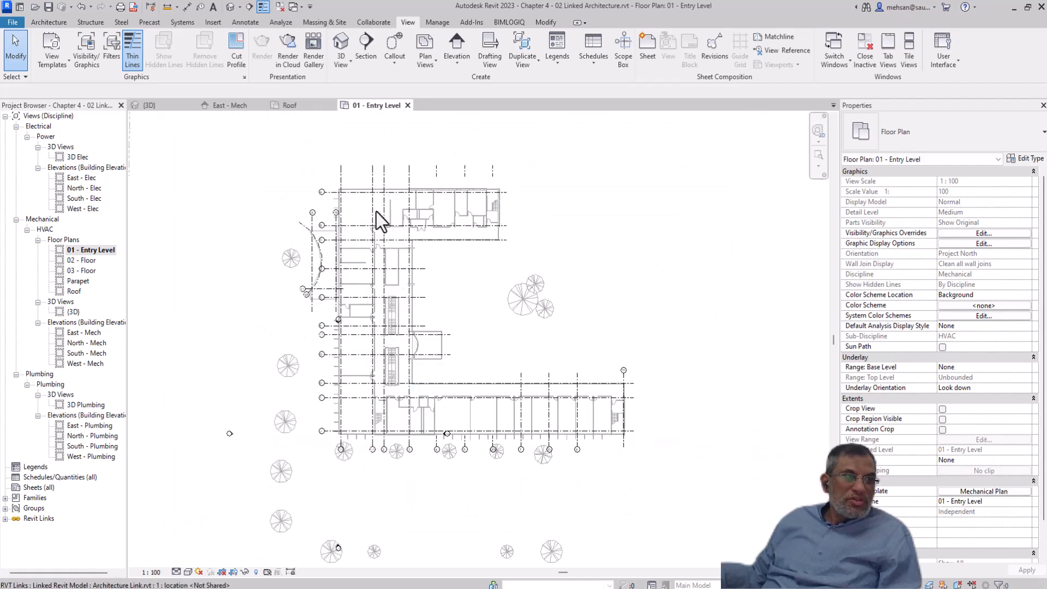
{"action": "scroll", "coordinate": [375, 329], "scroll_direction": "up", "scroll_amount": 4}
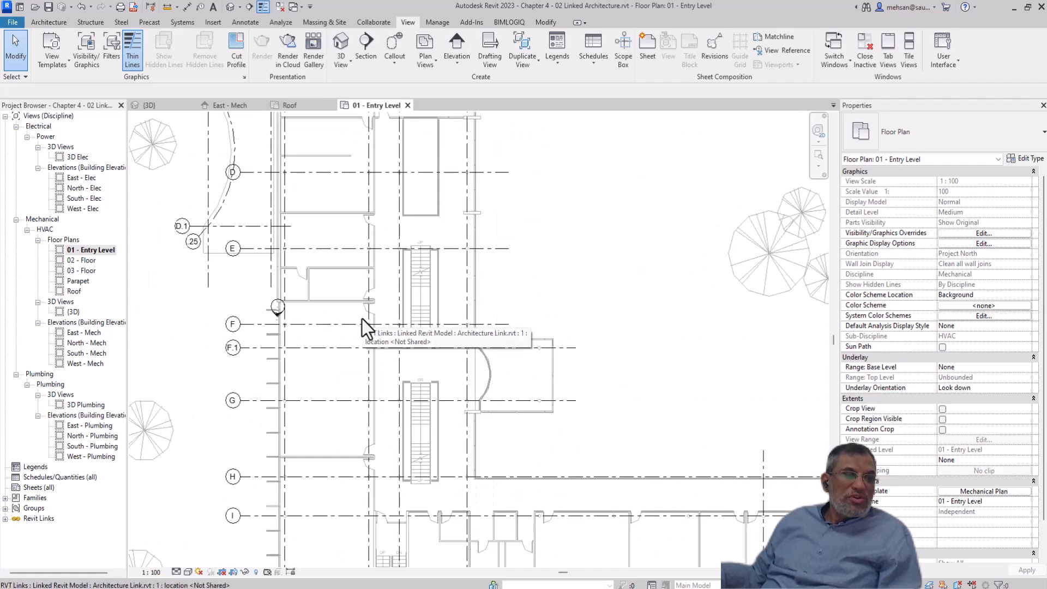
{"action": "scroll", "coordinate": [362, 319], "scroll_direction": "down", "scroll_amount": 5}
{"action": "scroll", "coordinate": [382, 294], "scroll_direction": "up", "scroll_amount": 3}
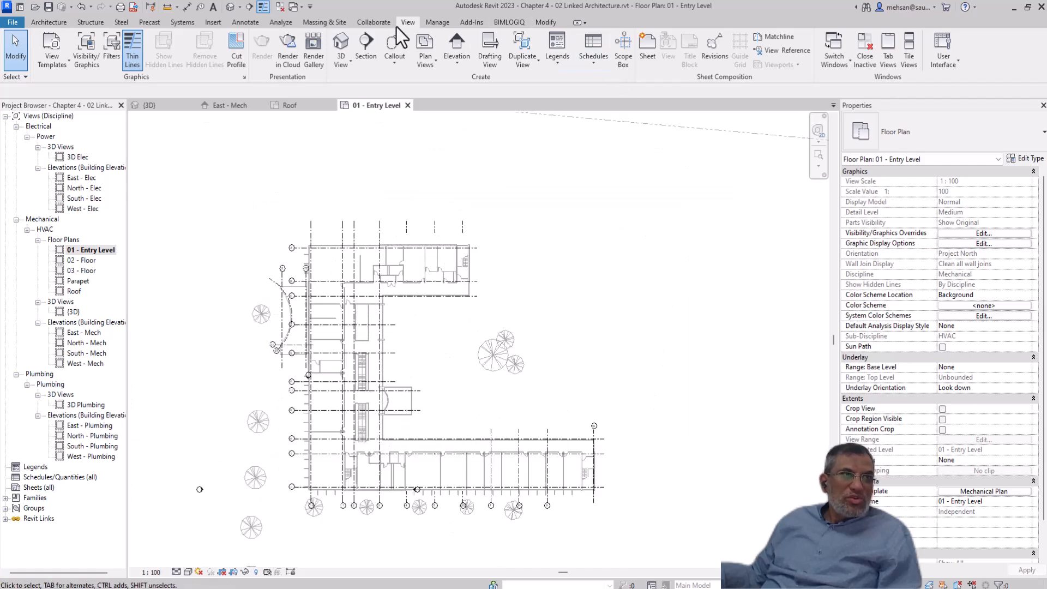
- Start Copy/Monitor with Select Link on the architecture model and select the whole building for copying with Multiple enabled
{"action": "left_click", "coordinate": [371, 24]}
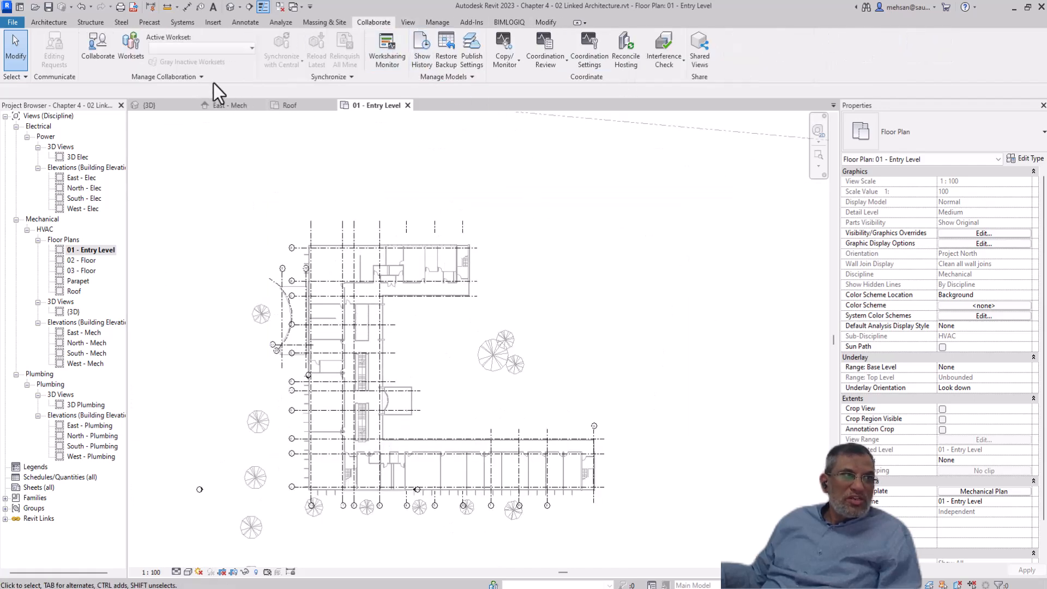
{"action": "left_click", "coordinate": [510, 64]}
{"action": "left_click", "coordinate": [523, 105]}
{"action": "left_click", "coordinate": [446, 254]}
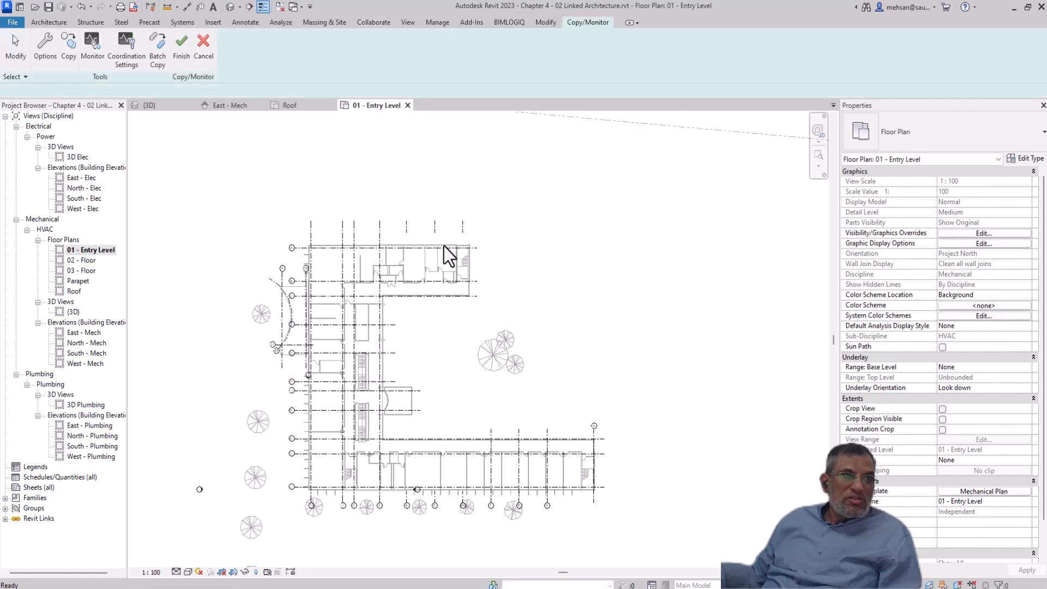
{"action": "left_click", "coordinate": [67, 57]}
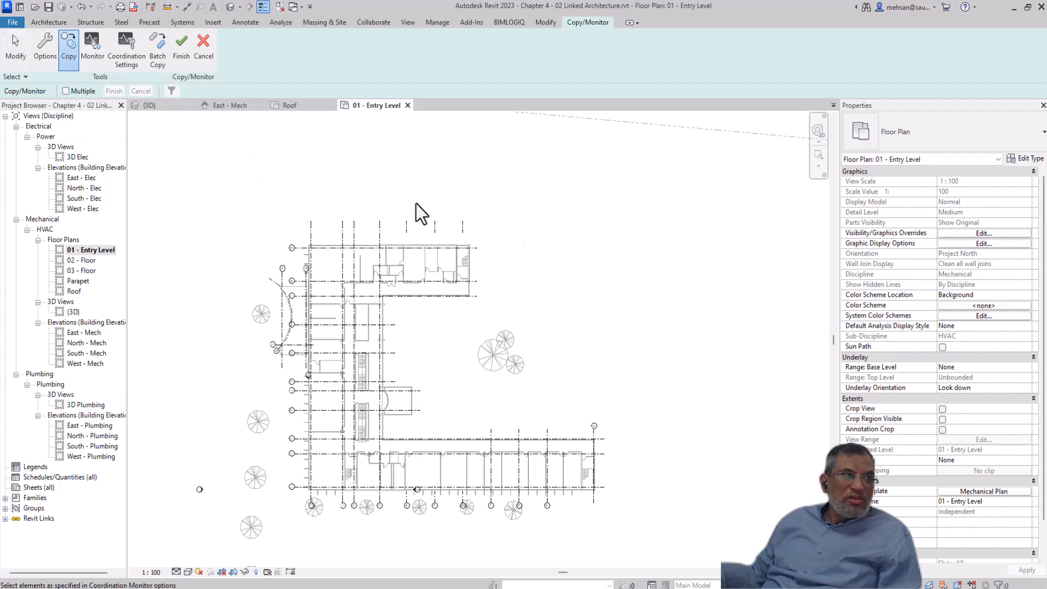
{"action": "left_click", "coordinate": [65, 91]}
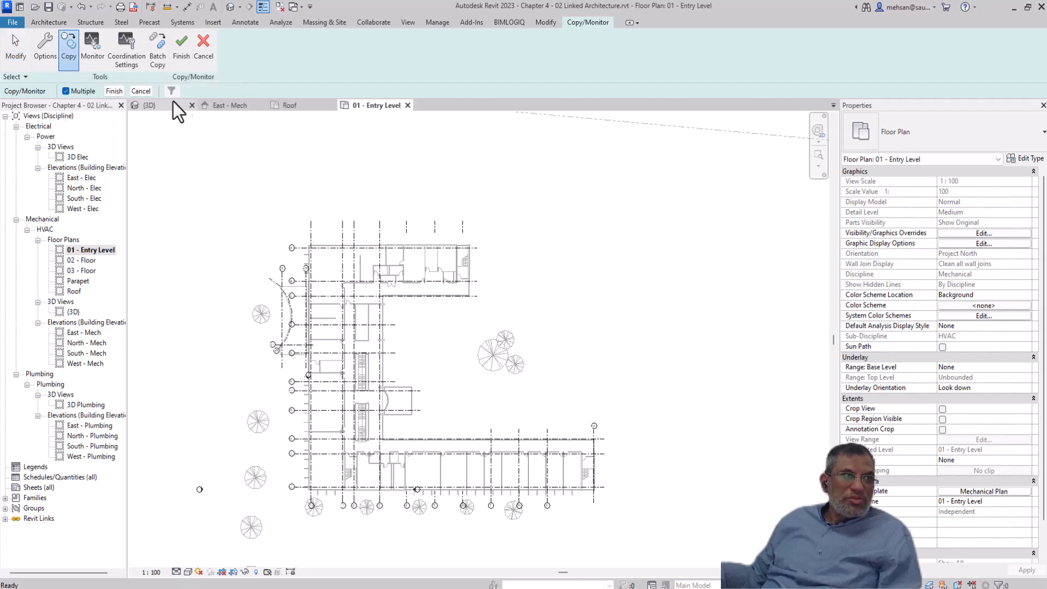
{"action": "left_click_drag", "start_coordinate": [718, 198], "coordinate": [194, 554]}
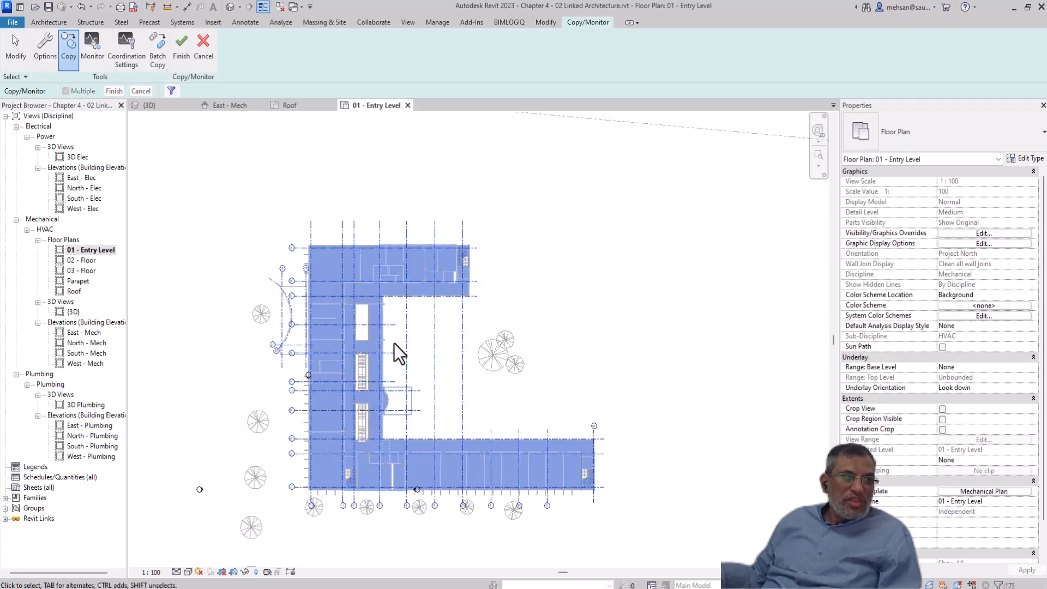
- Filter the Copy/Monitor selection so that only the Grids category is included
{"action": "left_click", "coordinate": [171, 92]}
{"action": "left_click", "coordinate": [848, 179]}
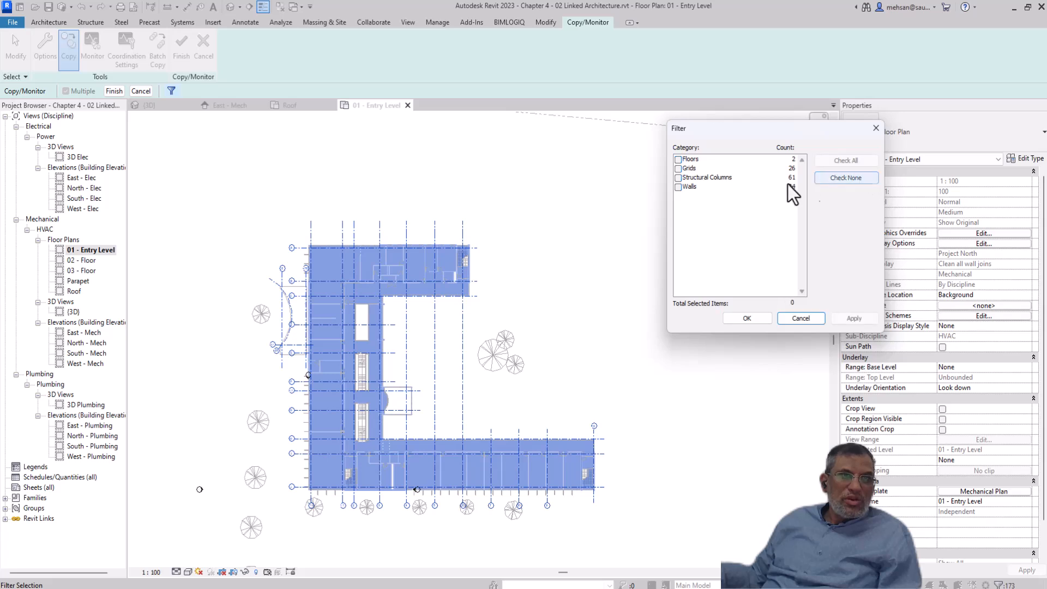
{"action": "left_click", "coordinate": [679, 169]}
{"action": "left_click", "coordinate": [852, 319]}
{"action": "left_click", "coordinate": [751, 320]}
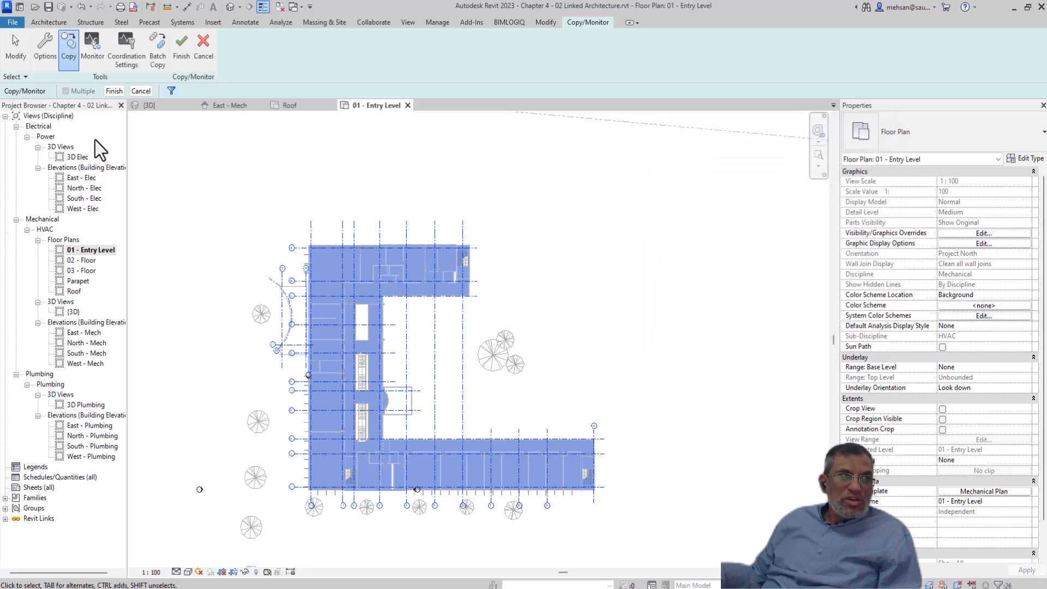
- Complete the multiple copy of the grids, dismiss the warning, and finish the Copy/Monitor session
{"action": "left_click", "coordinate": [113, 91]}
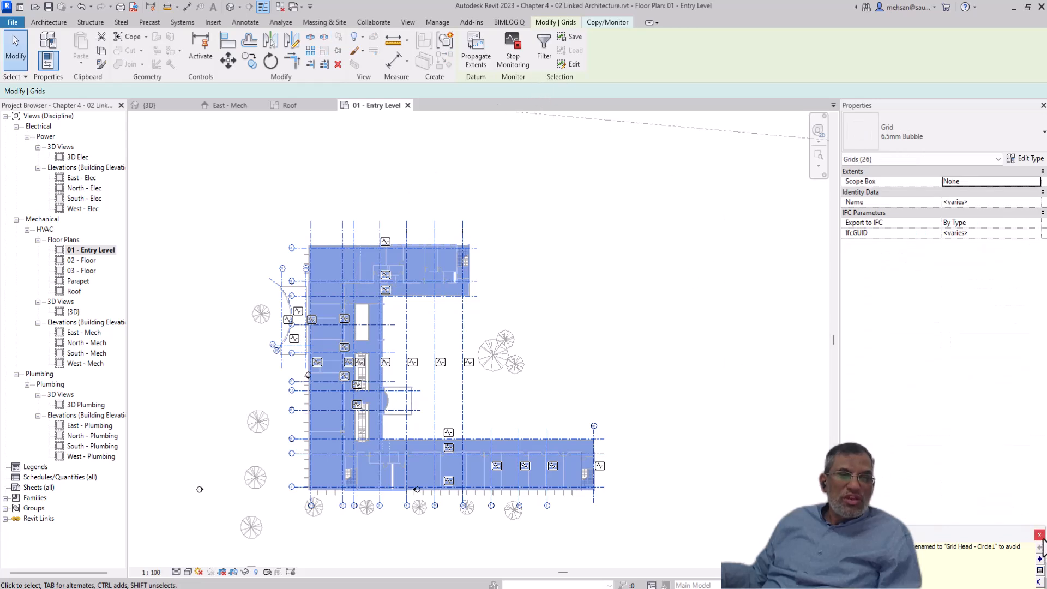
{"action": "left_click", "coordinate": [1040, 535]}
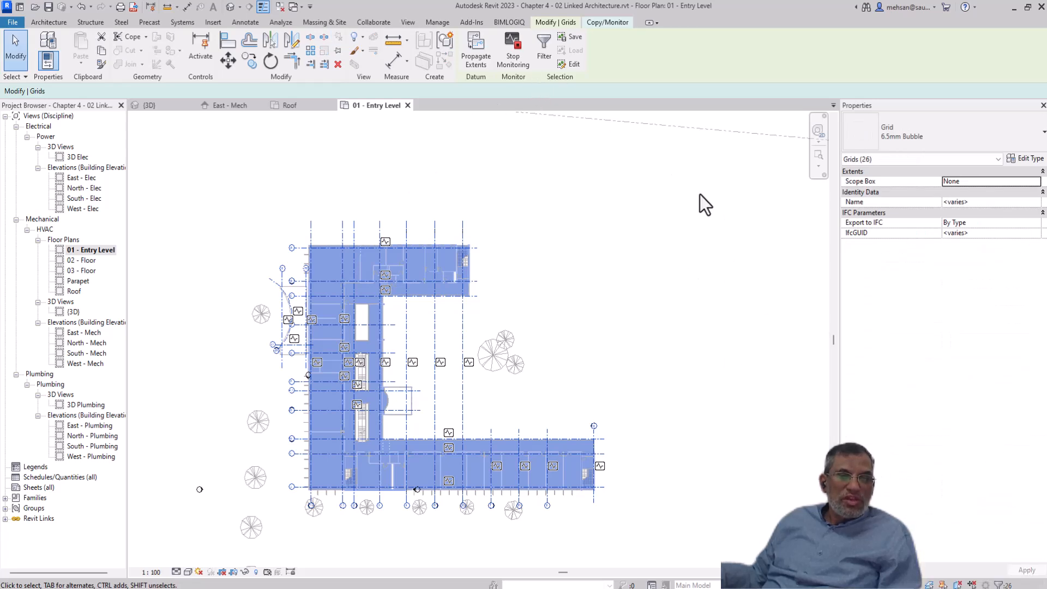
{"action": "left_click", "coordinate": [599, 24]}
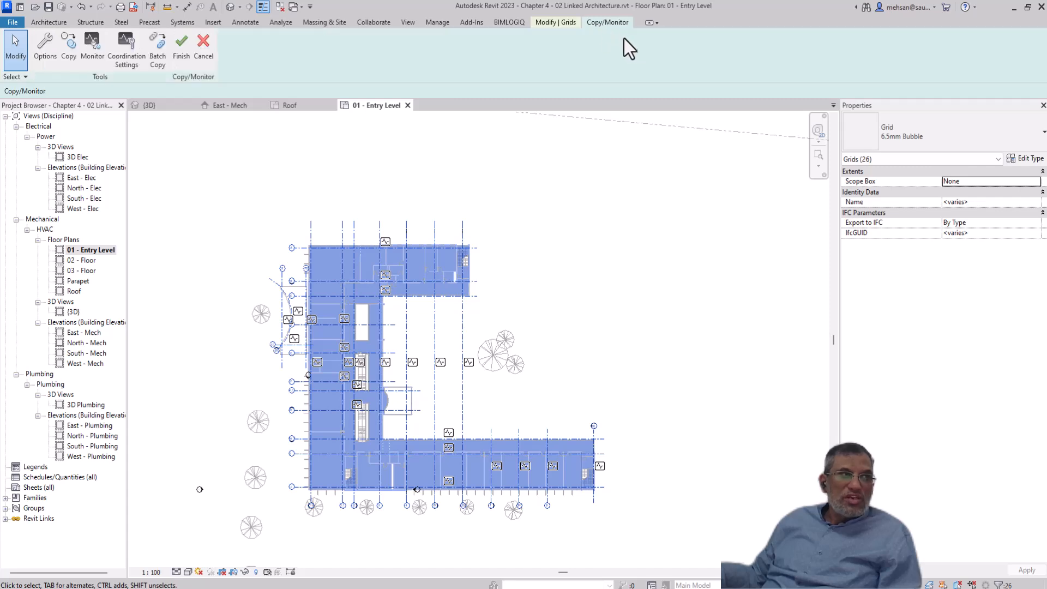
{"action": "left_click", "coordinate": [180, 55]}
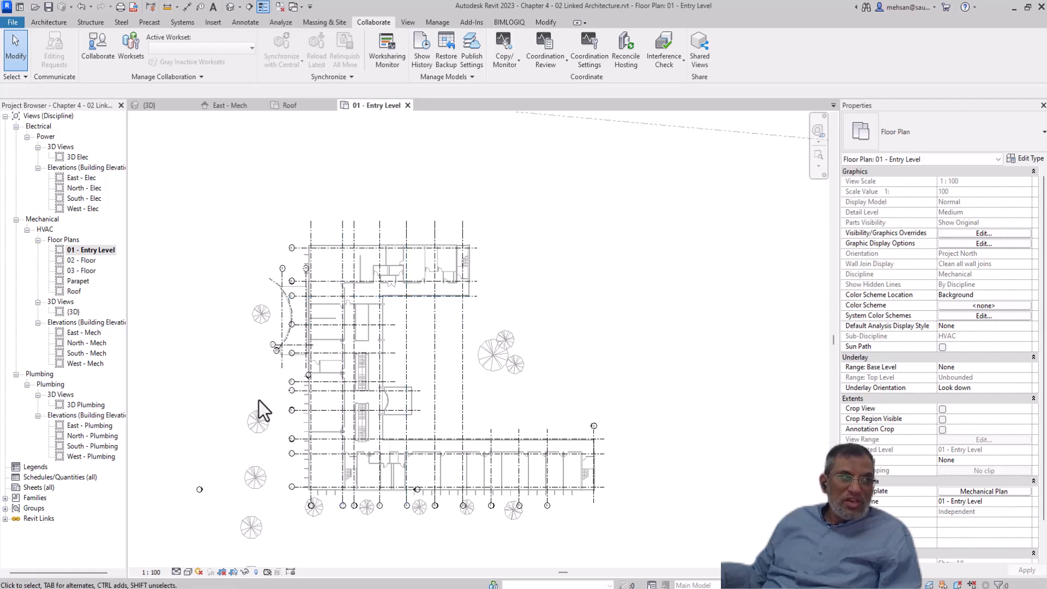
- Unload the linked model Architecture Link.rvt through Manage Links and confirm the change
{"action": "left_click", "coordinate": [37, 518]}
{"action": "right_click", "coordinate": [37, 518]}
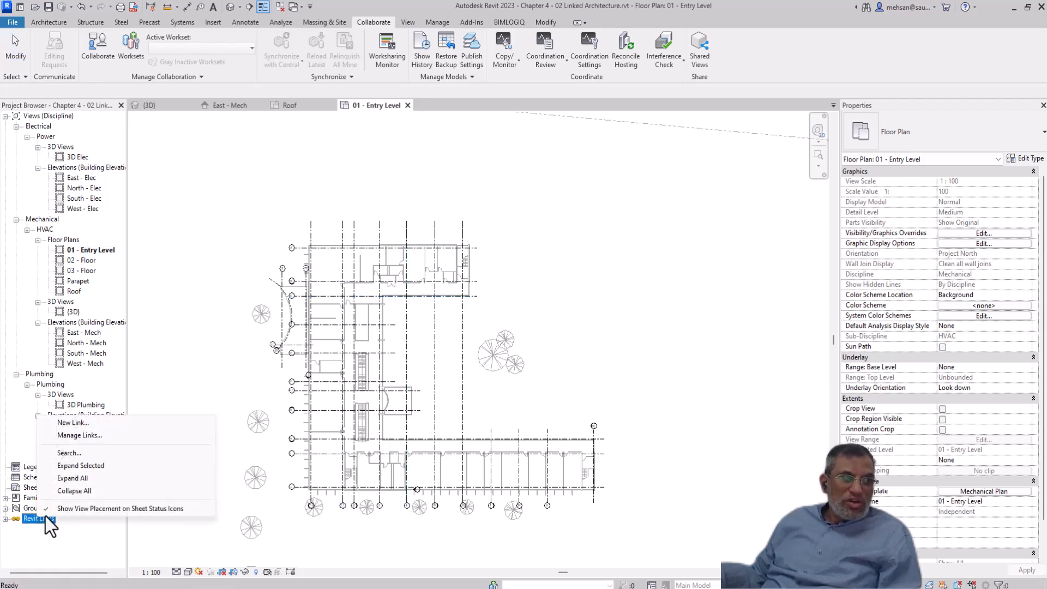
{"action": "left_click", "coordinate": [77, 437]}
{"action": "left_click", "coordinate": [391, 186]}
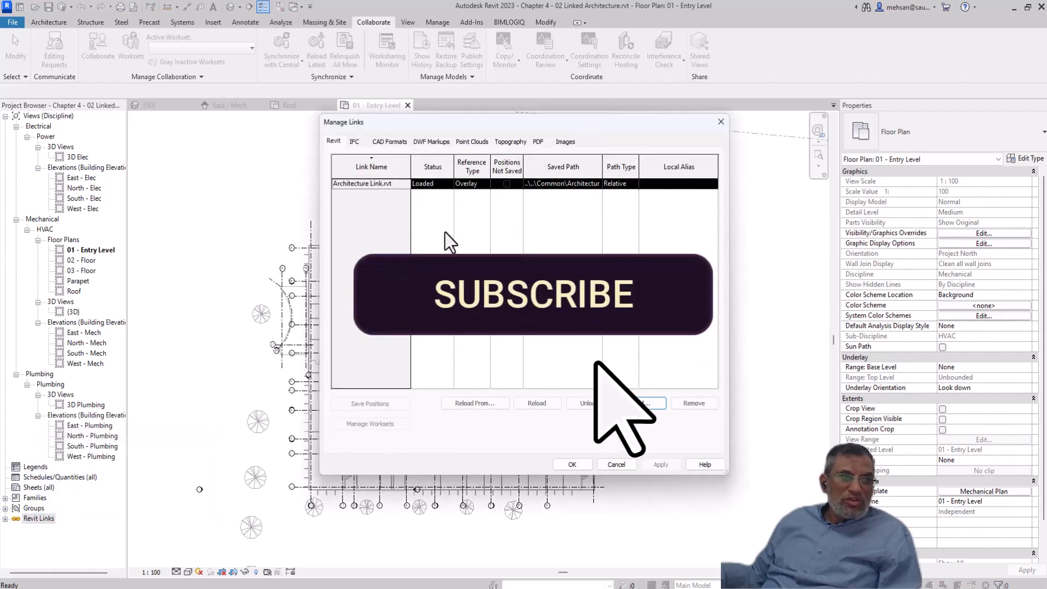
{"action": "left_click", "coordinate": [591, 407]}
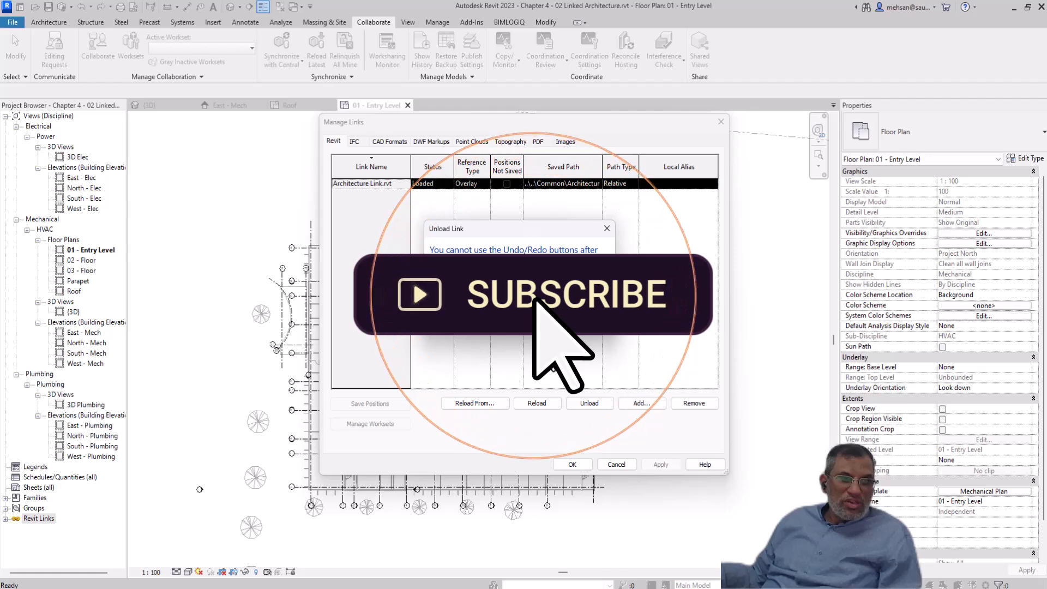
{"action": "left_click", "coordinate": [540, 319]}
{"action": "left_click", "coordinate": [572, 465]}
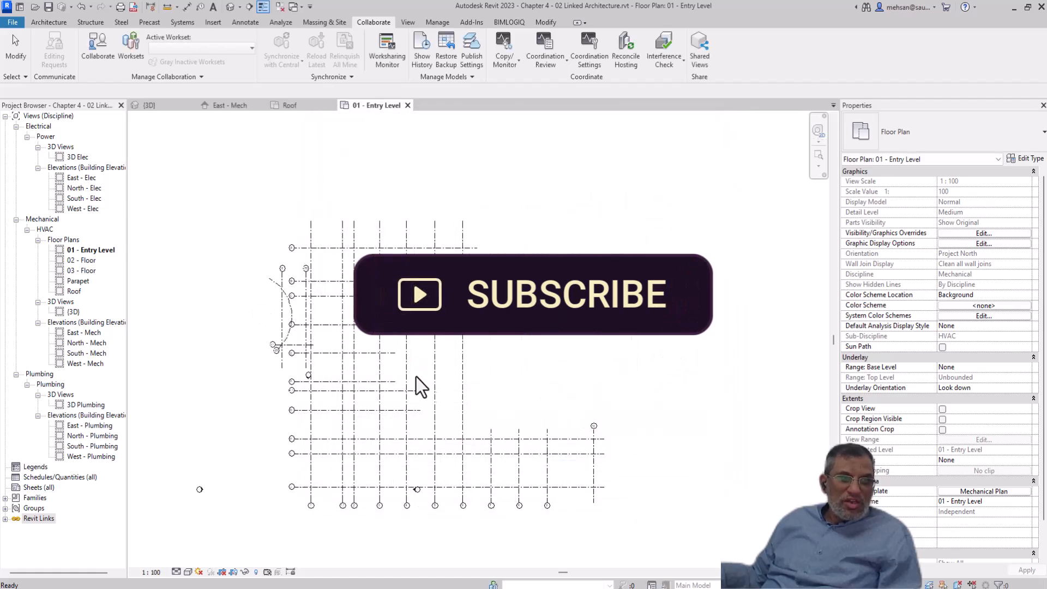
- Open the East - Mech elevation and examine the copied grids and levels with the architecture link unloaded
{"action": "left_click", "coordinate": [91, 334]}
{"action": "double_click", "coordinate": [90, 334]}
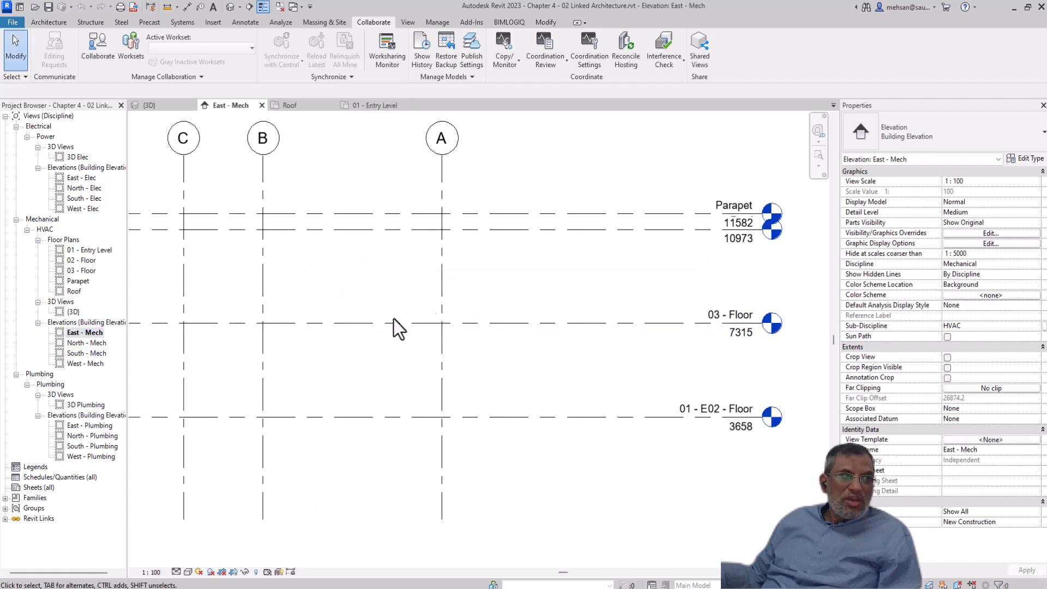
{"action": "scroll", "coordinate": [548, 304], "scroll_direction": "down", "scroll_amount": 3}
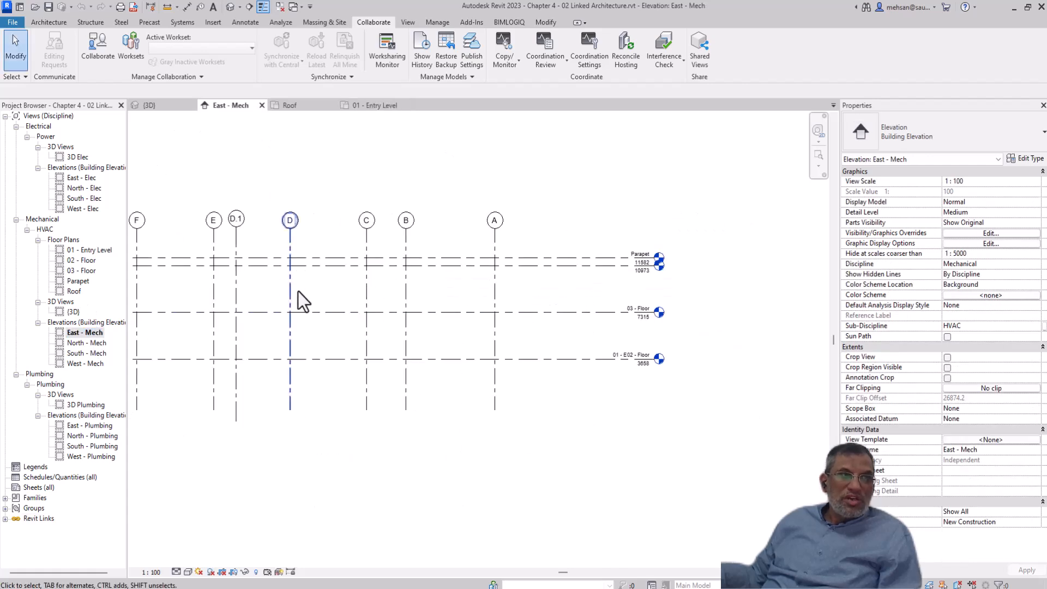
{"action": "scroll", "coordinate": [459, 277], "scroll_direction": "down", "scroll_amount": 3}
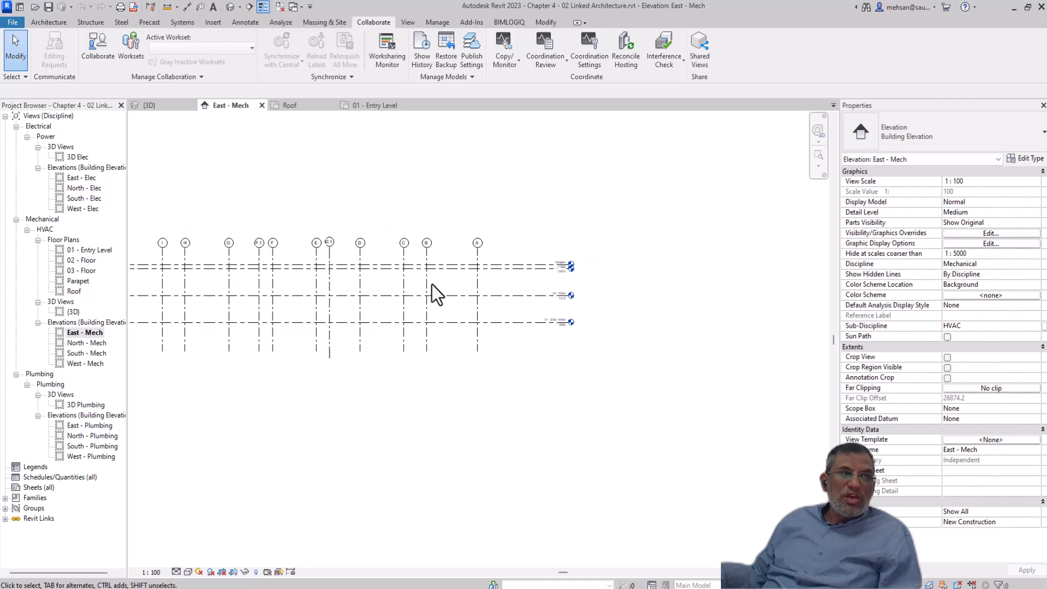
{"action": "scroll", "coordinate": [387, 284], "scroll_direction": "down", "scroll_amount": 3}
{"action": "scroll", "coordinate": [355, 291], "scroll_direction": "up", "scroll_amount": 3}
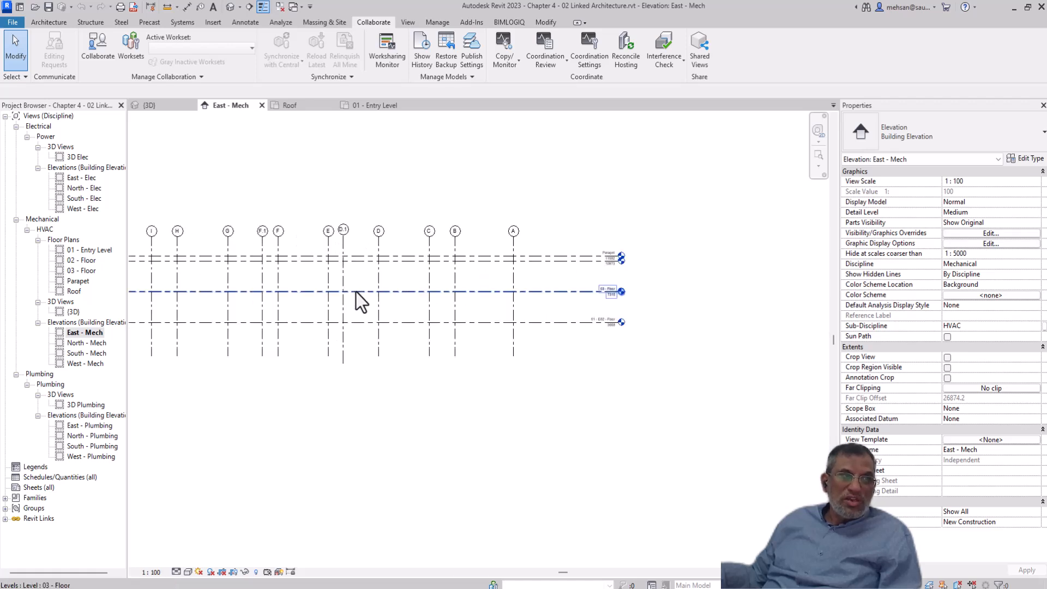
{"action": "scroll", "coordinate": [355, 292], "scroll_direction": "up", "scroll_amount": 1}
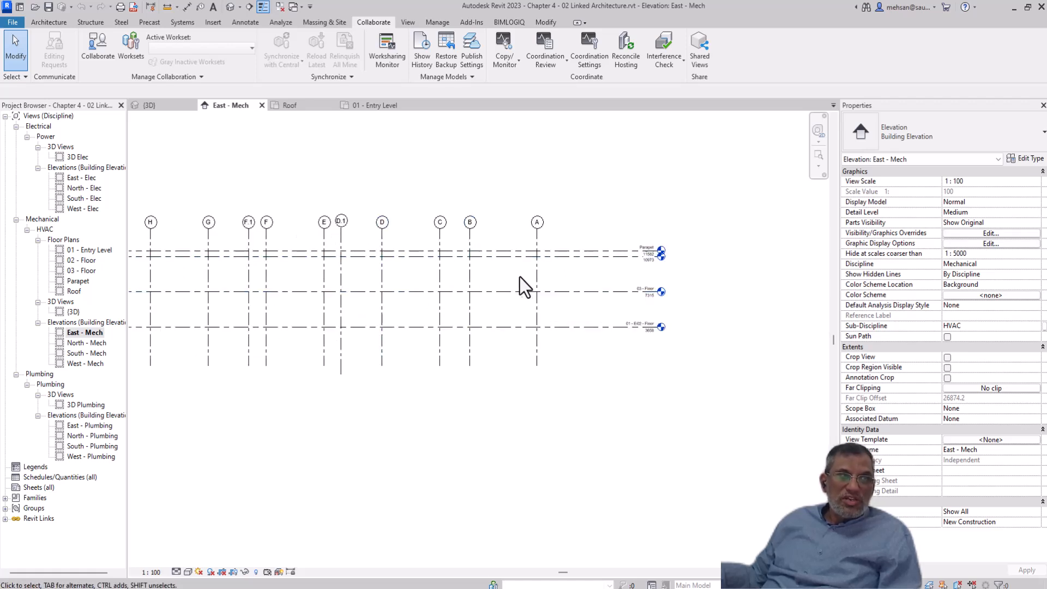